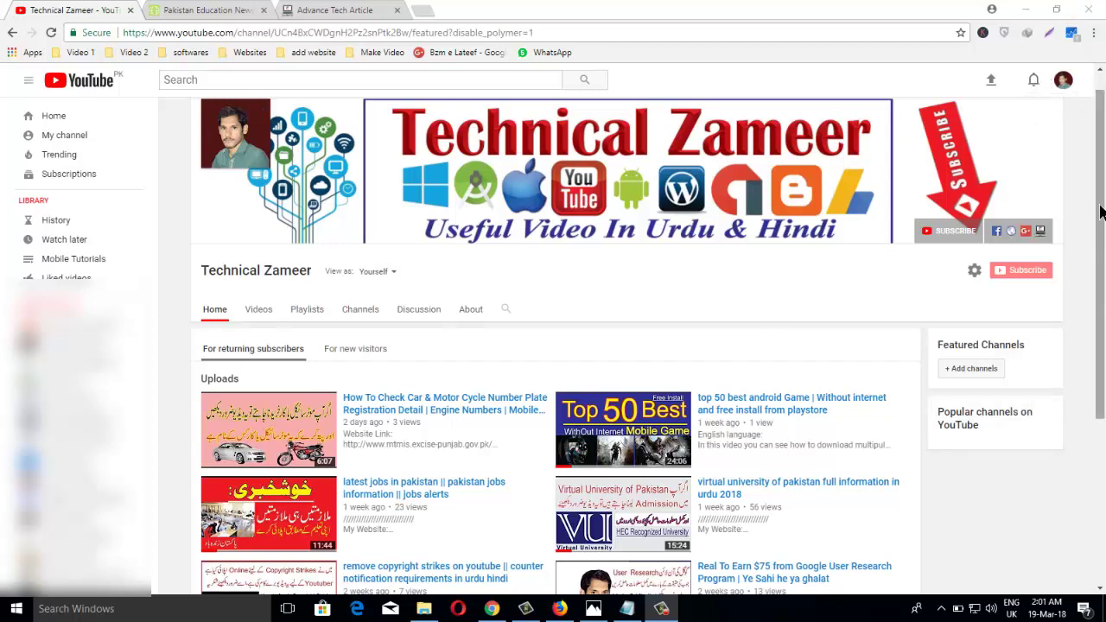
# - Look through the Technical Zameer channel's uploads, including the additional videos, and return to the channel banner
pyautogui.moveTo(1100, 212); pyautogui.dragTo(1100, 345)
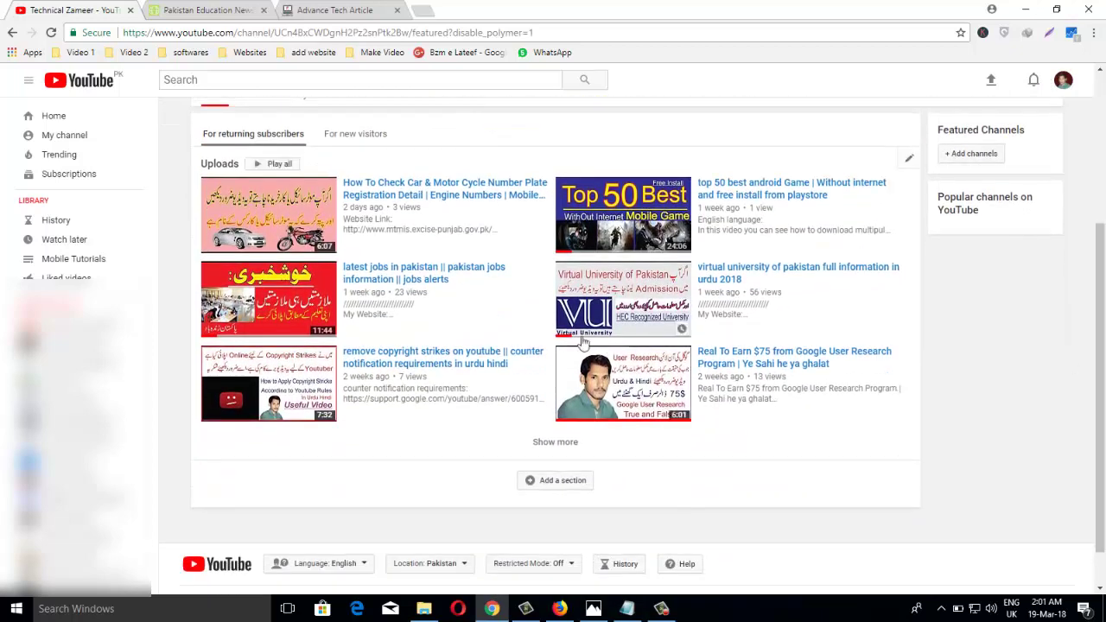
pyautogui.click(556, 450)
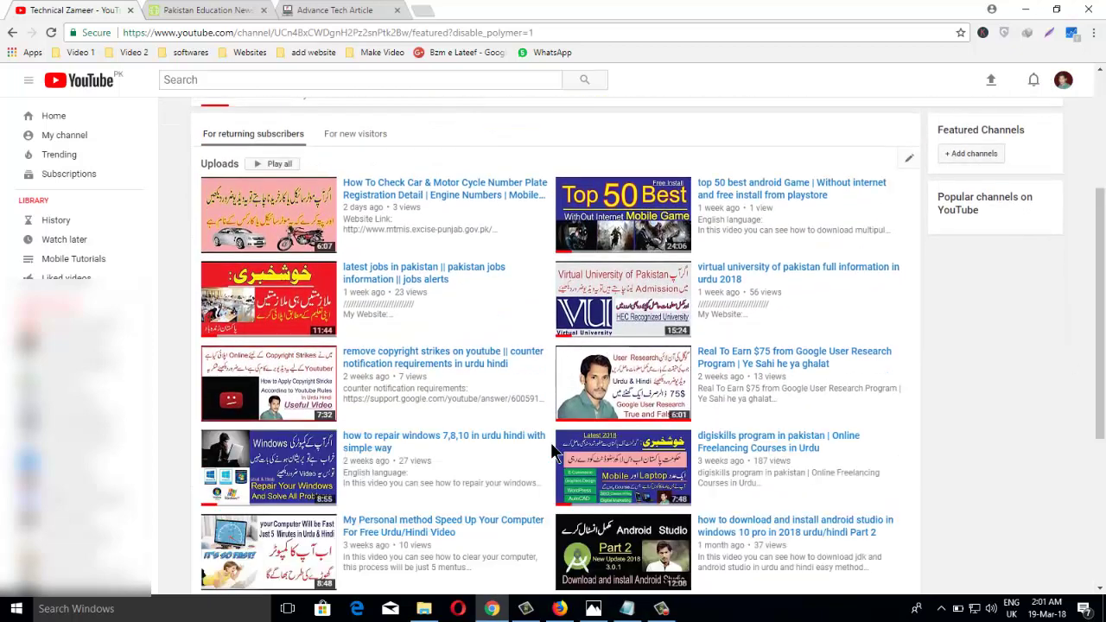
pyautogui.moveTo(1101, 302); pyautogui.dragTo(1103, 189)
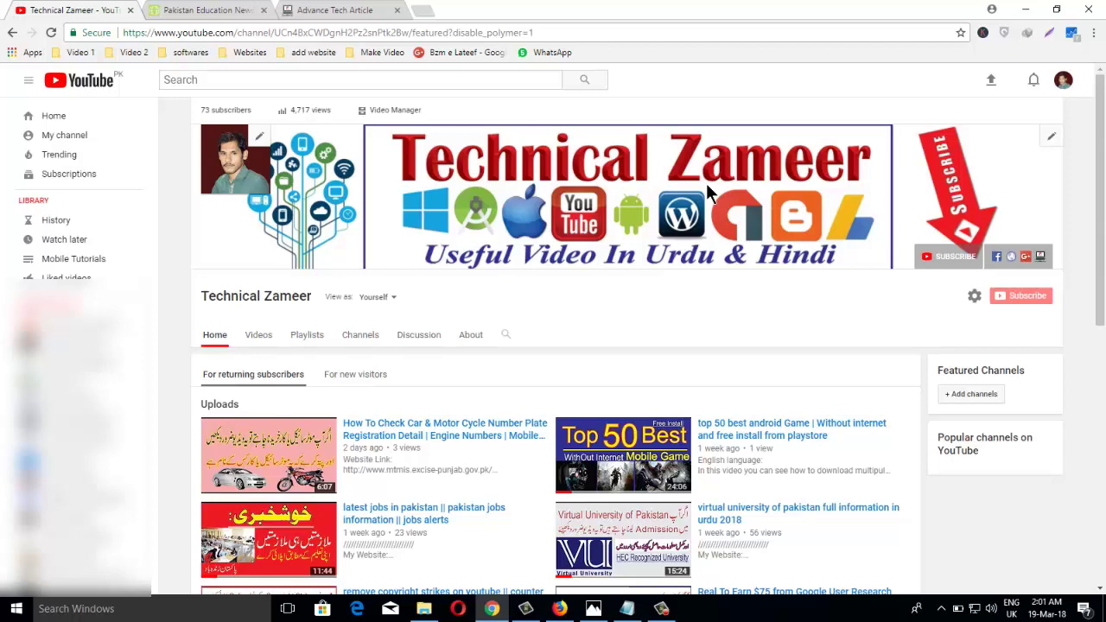
pyautogui.moveTo(1100, 164); pyautogui.dragTo(1100, 175)
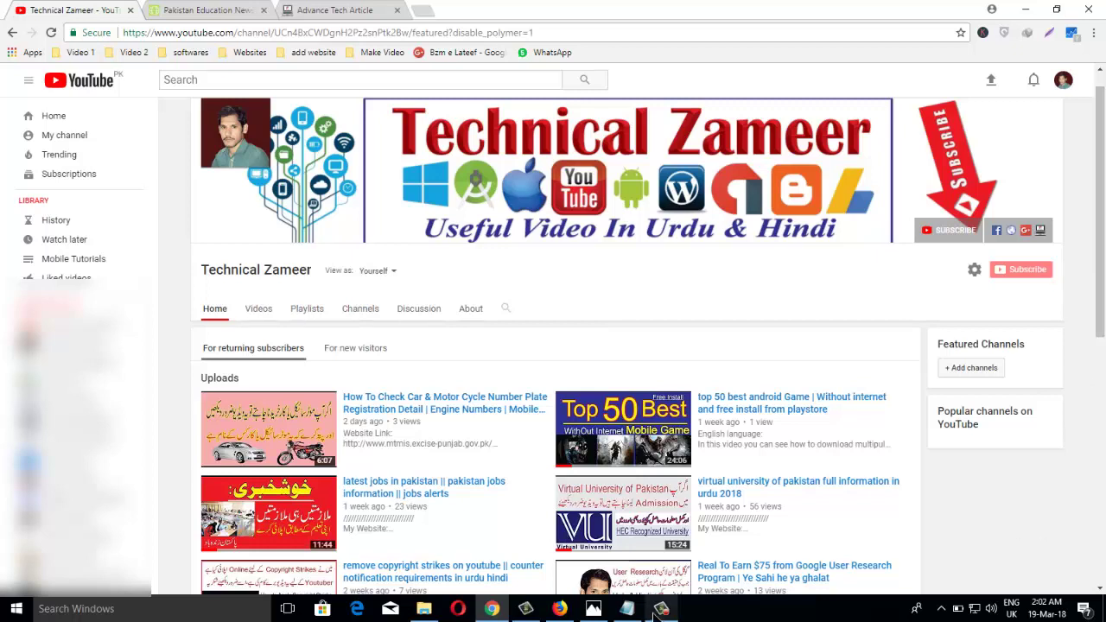
# - Switch to the Notepad shortcut list, highlight the FireFox entry's key combination, and minimize the list
pyautogui.click(627, 608)
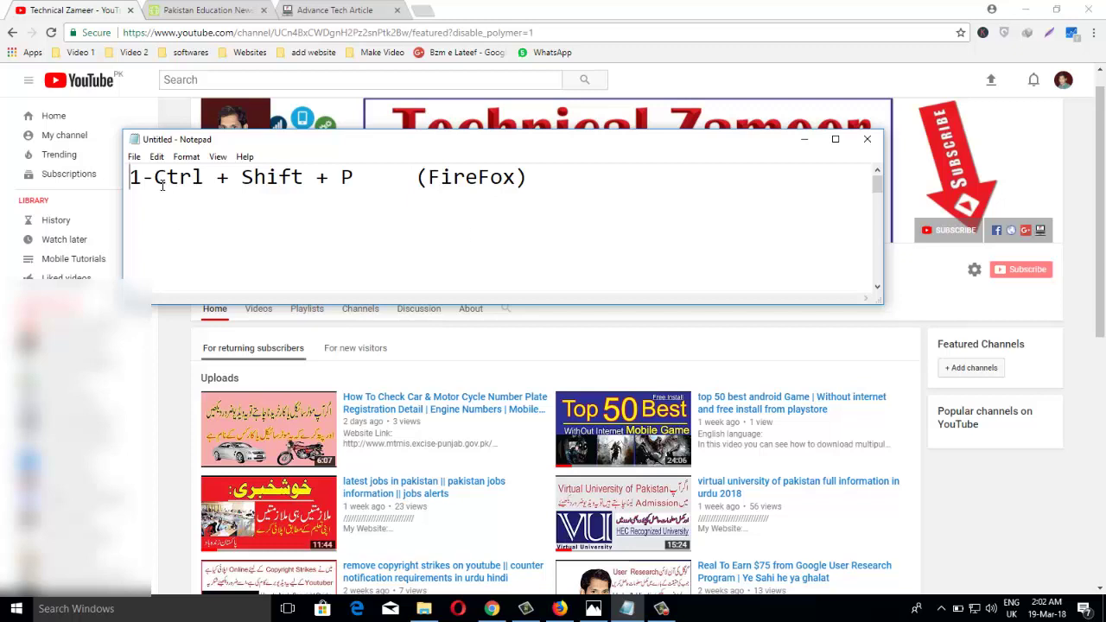
pyautogui.moveTo(153, 183); pyautogui.dragTo(355, 181)
pyautogui.click(807, 137)
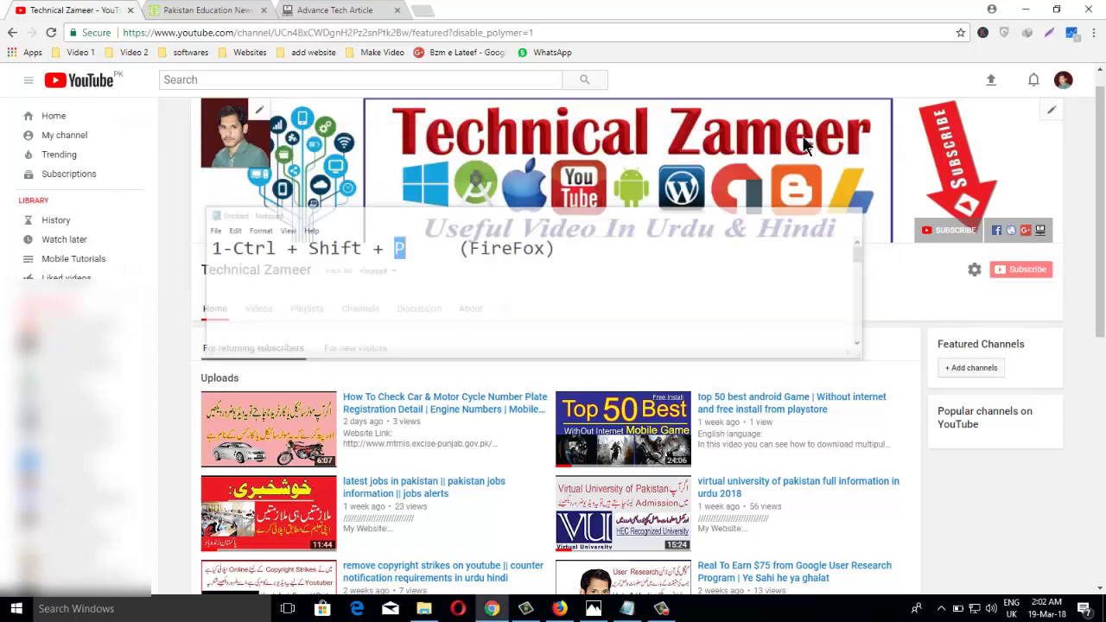
# - Switch to Firefox, open a private browsing window and load Google.com in it
pyautogui.click(557, 608)
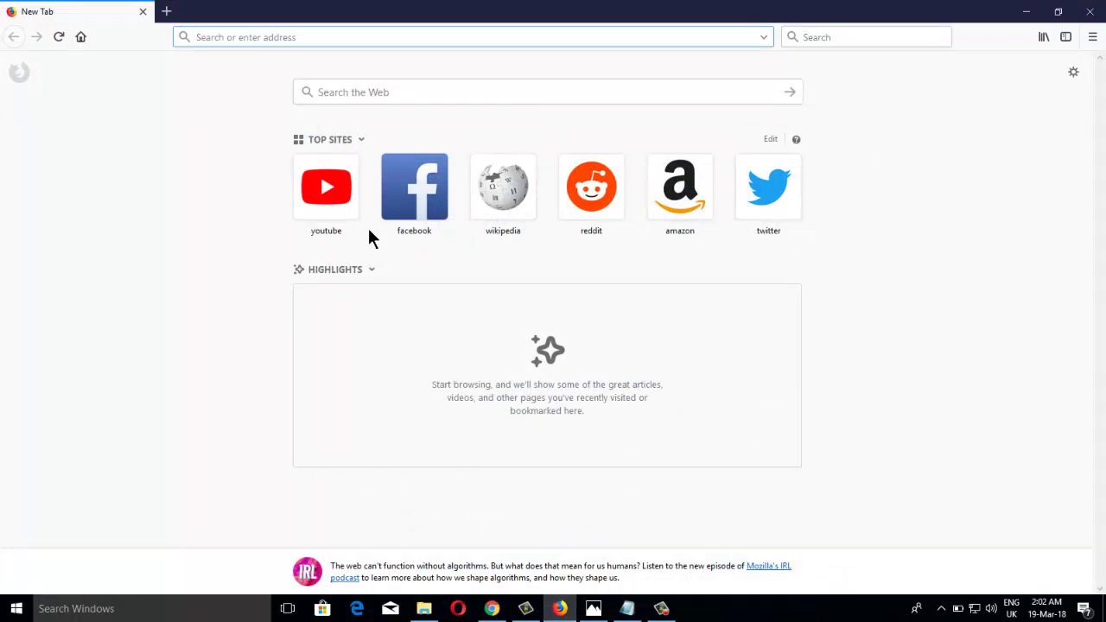
pyautogui.hotkey('ctrl', 'shift', 'p')
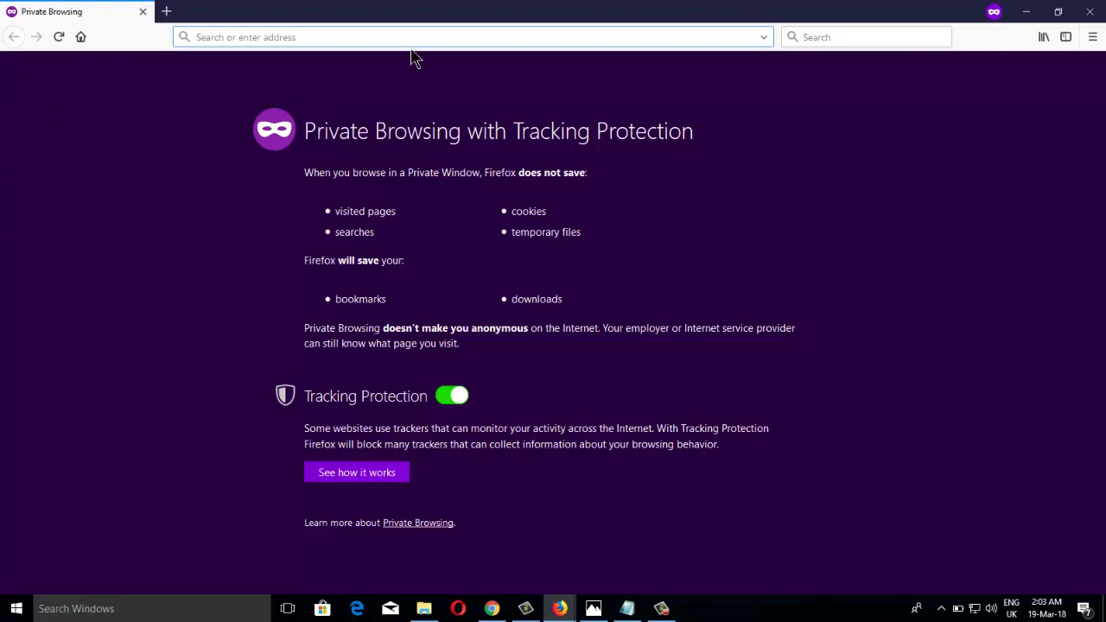
pyautogui.write('Goo')
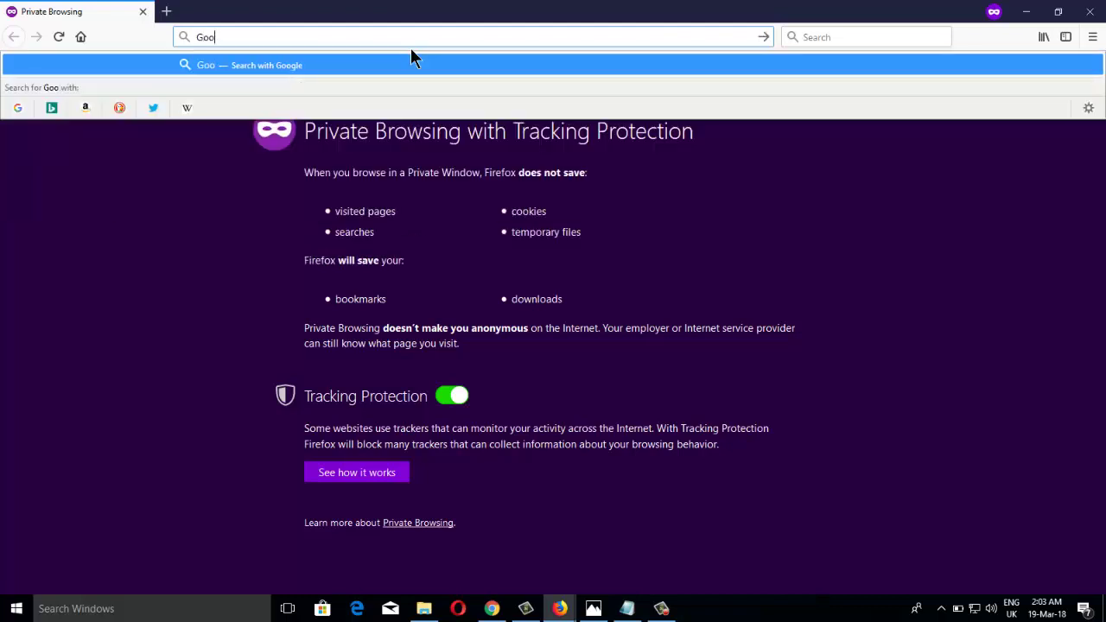
pyautogui.write('gle.co')
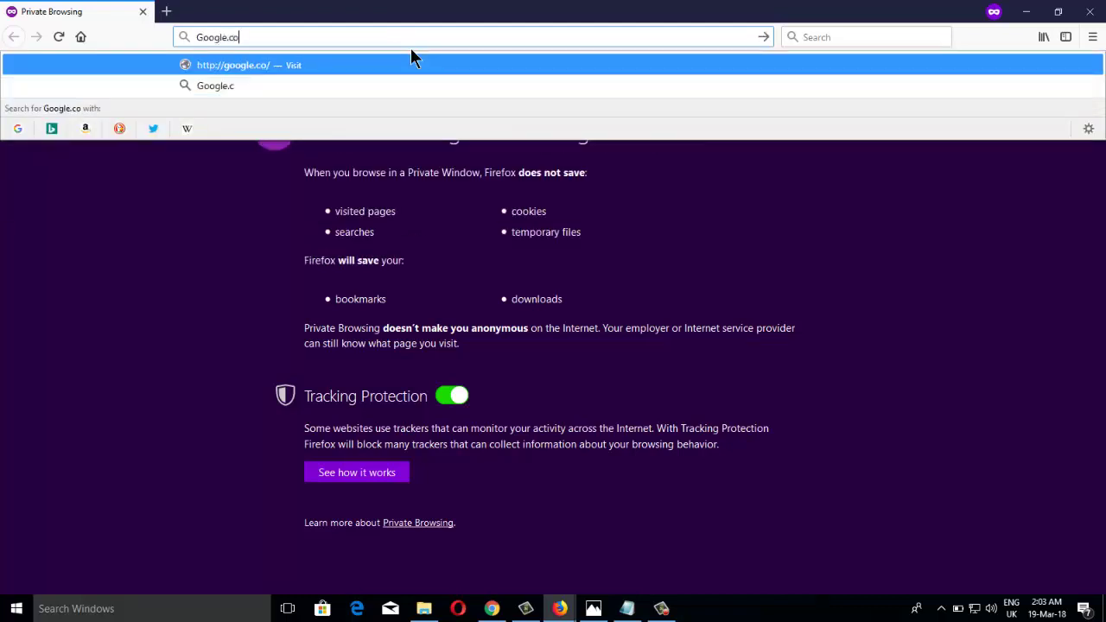
pyautogui.write('m')
pyautogui.press('Return')
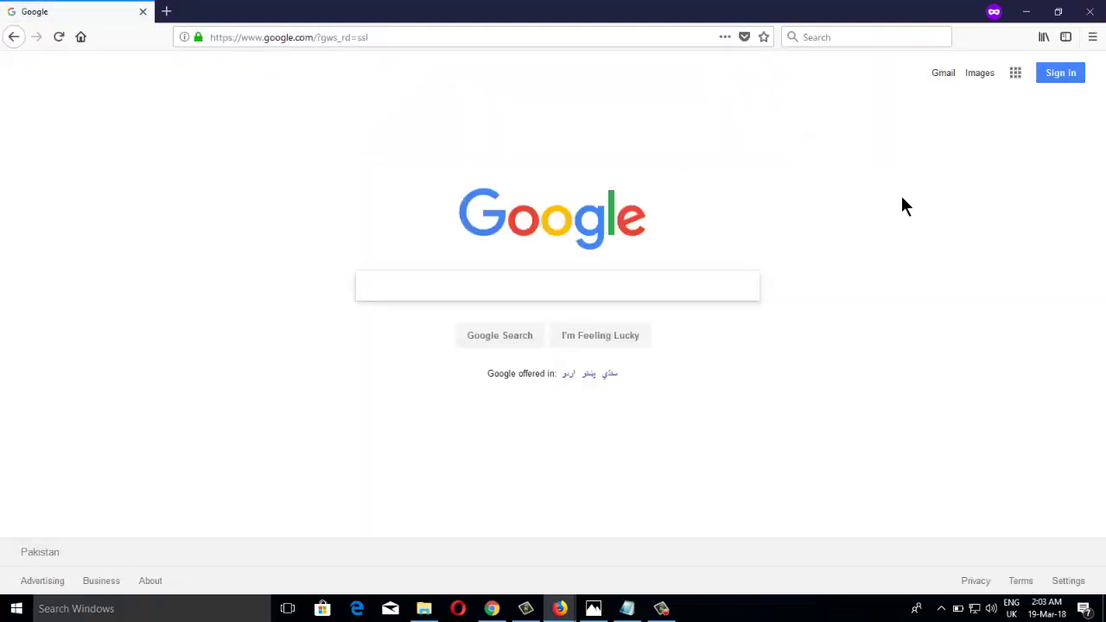
# - Search Google for youtube in the private window, and put Firefox away with the private window closed
pyautogui.write('you')
pyautogui.press('Down')
pyautogui.press('Return')
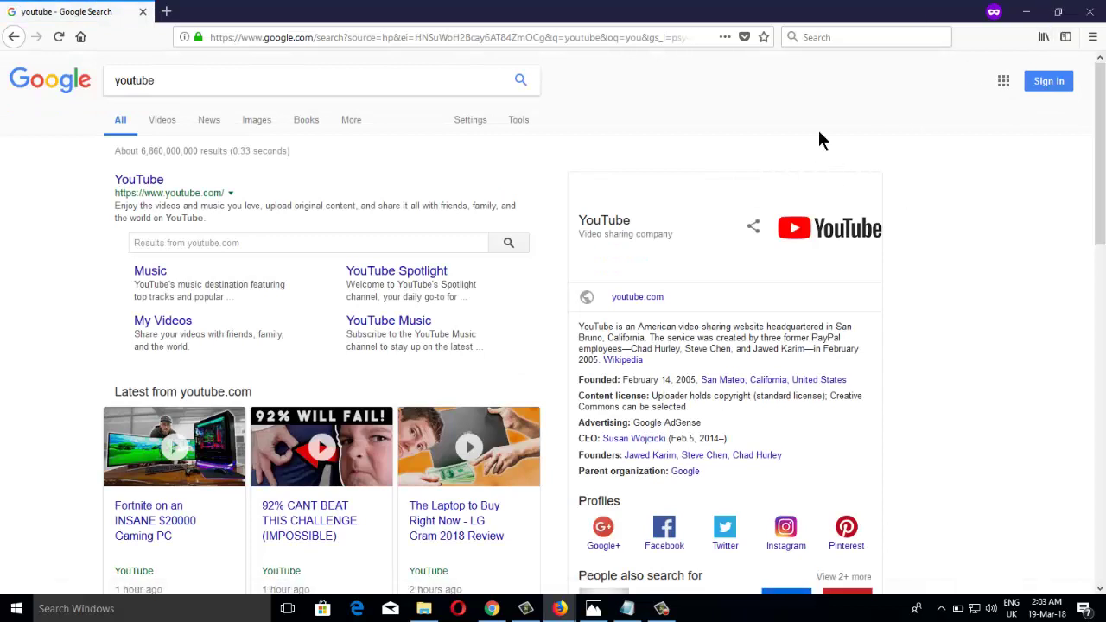
pyautogui.click(1089, 17)
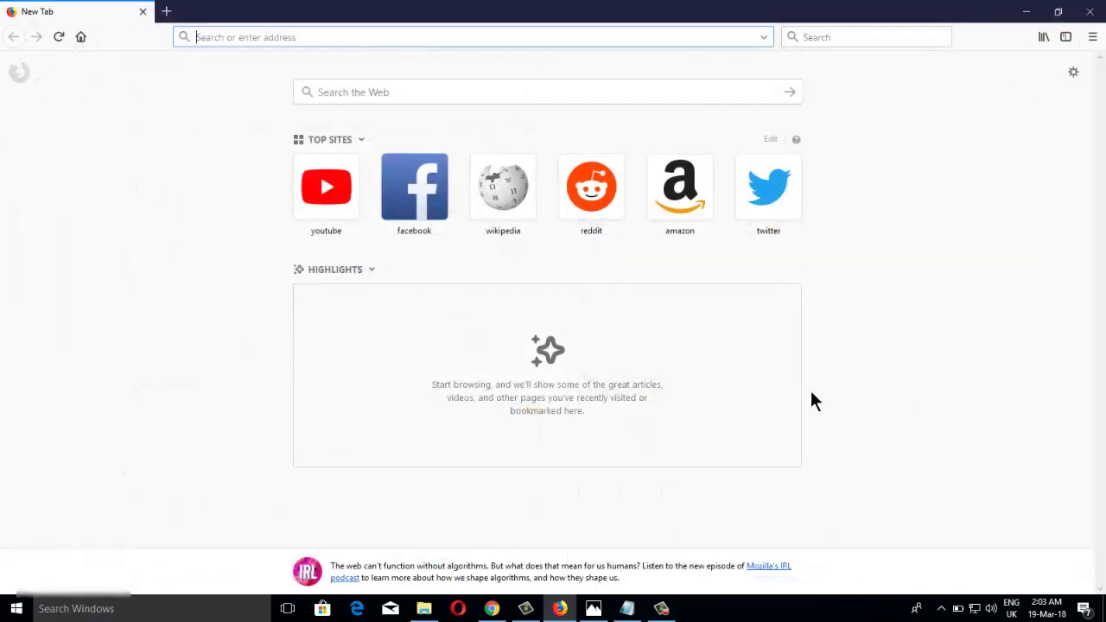
pyautogui.click(1026, 12)
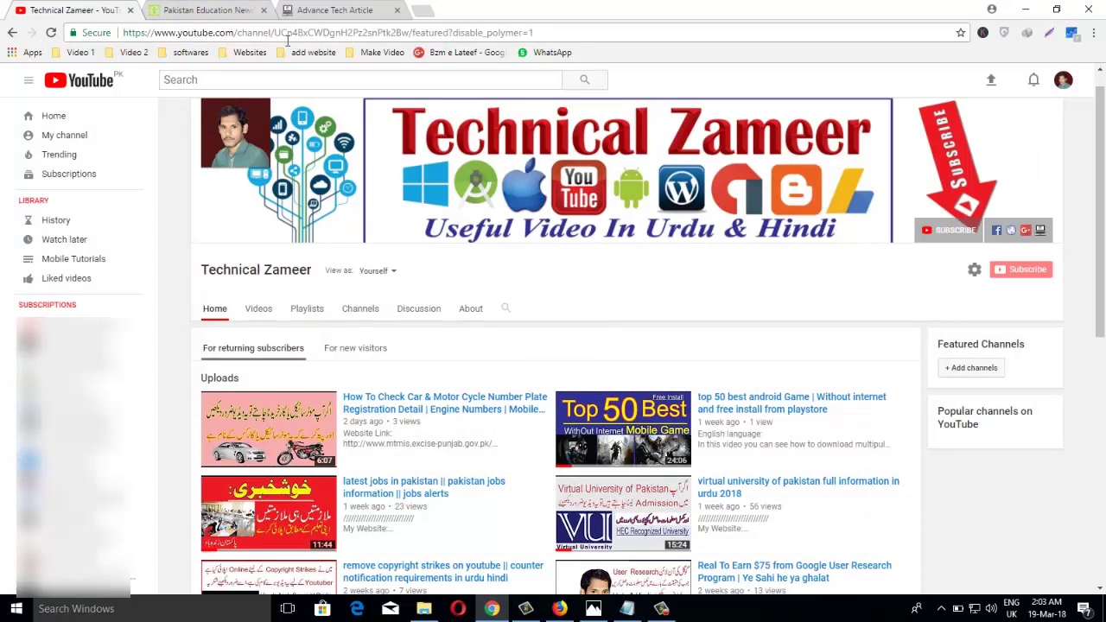
# - Highlight entry 2 (Chrome) in the Notepad shortcut list and view the laptop keyboard picture in Photos
pyautogui.click(627, 608)
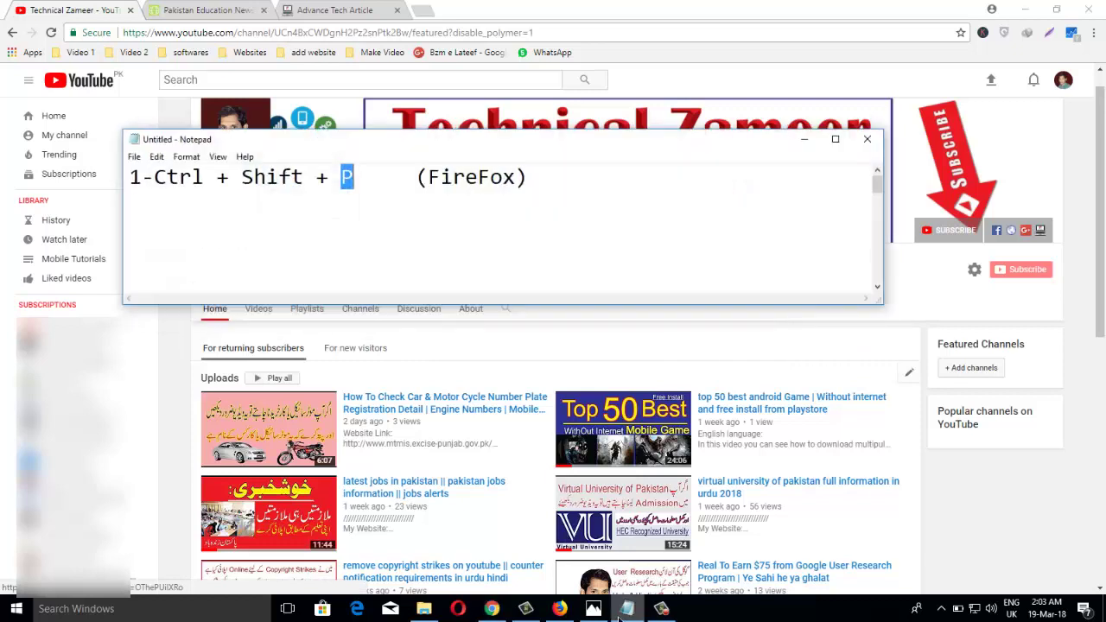
pyautogui.click(877, 288)
pyautogui.doubleClick(878, 288)
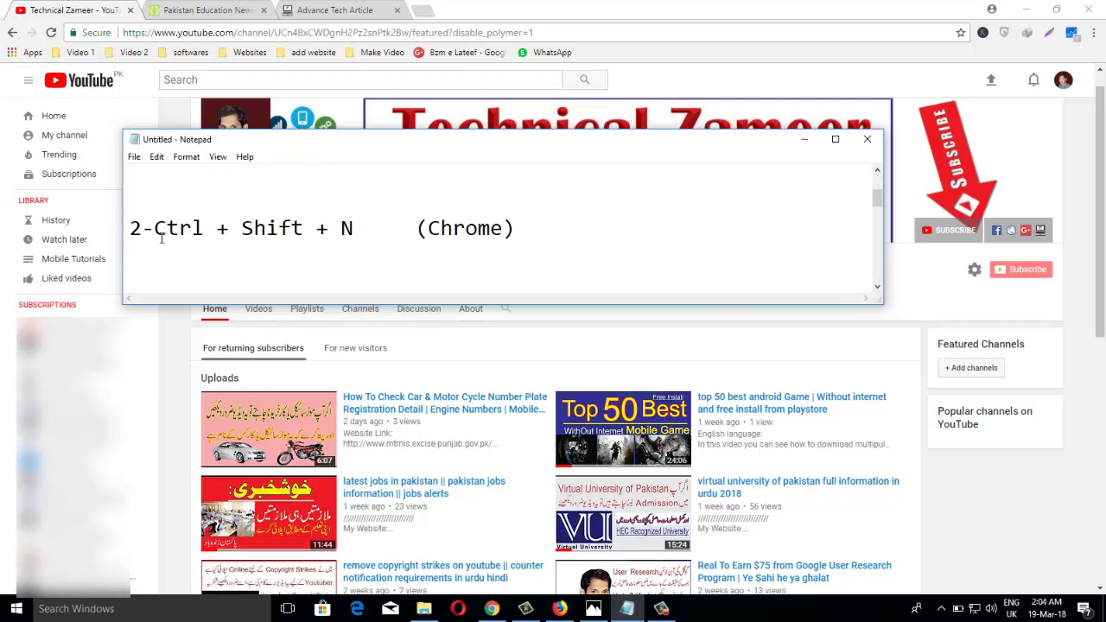
pyautogui.moveTo(154, 235); pyautogui.dragTo(359, 234)
pyautogui.click(803, 140)
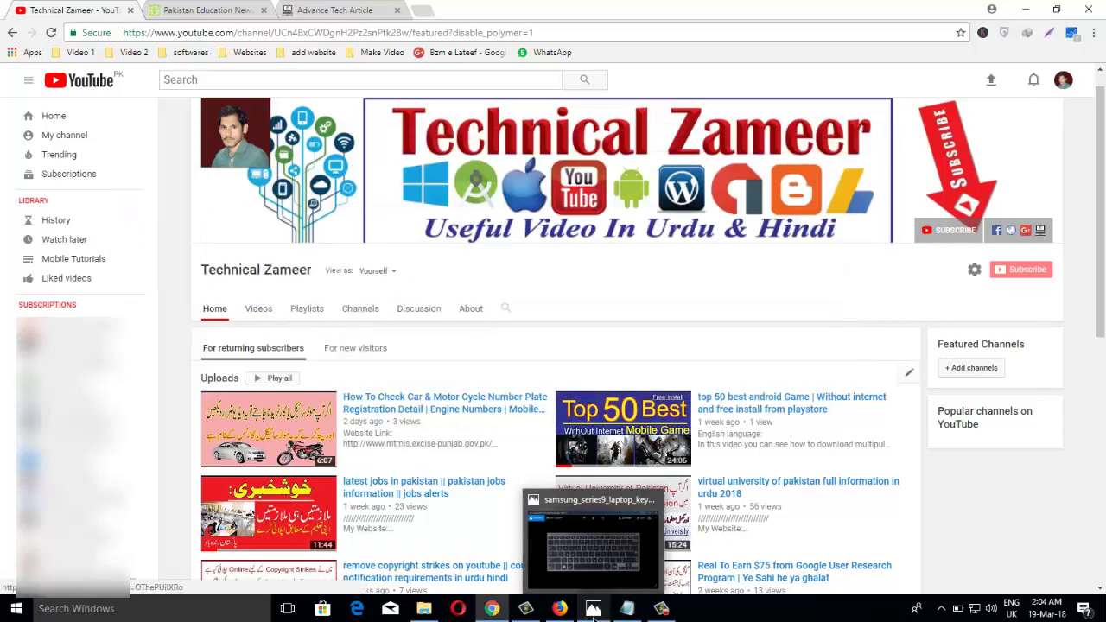
pyautogui.click(593, 610)
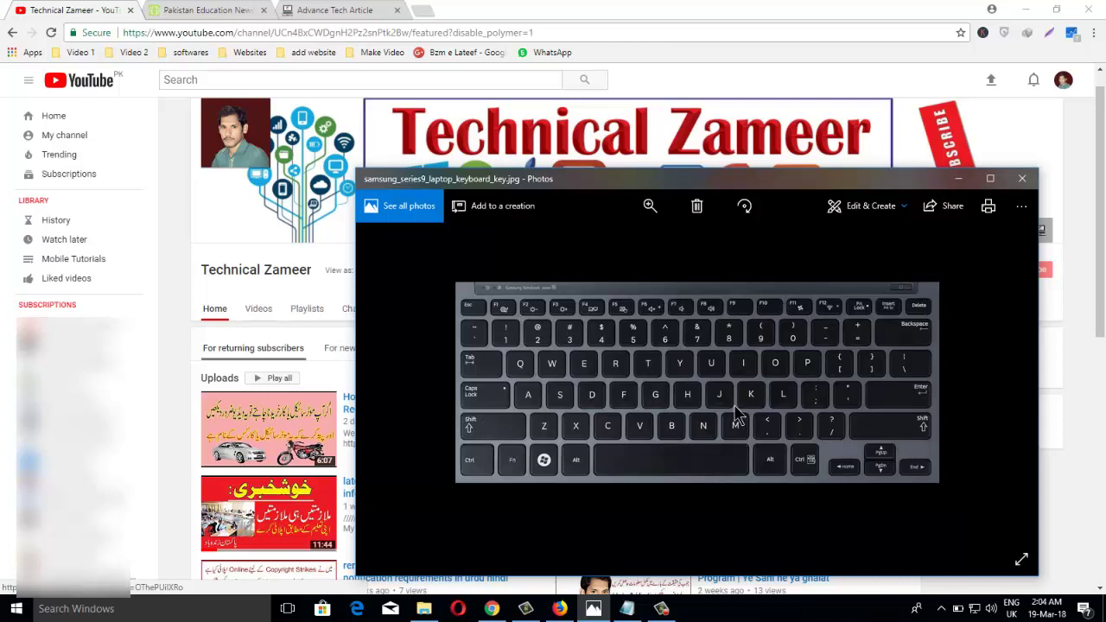
pyautogui.click(957, 181)
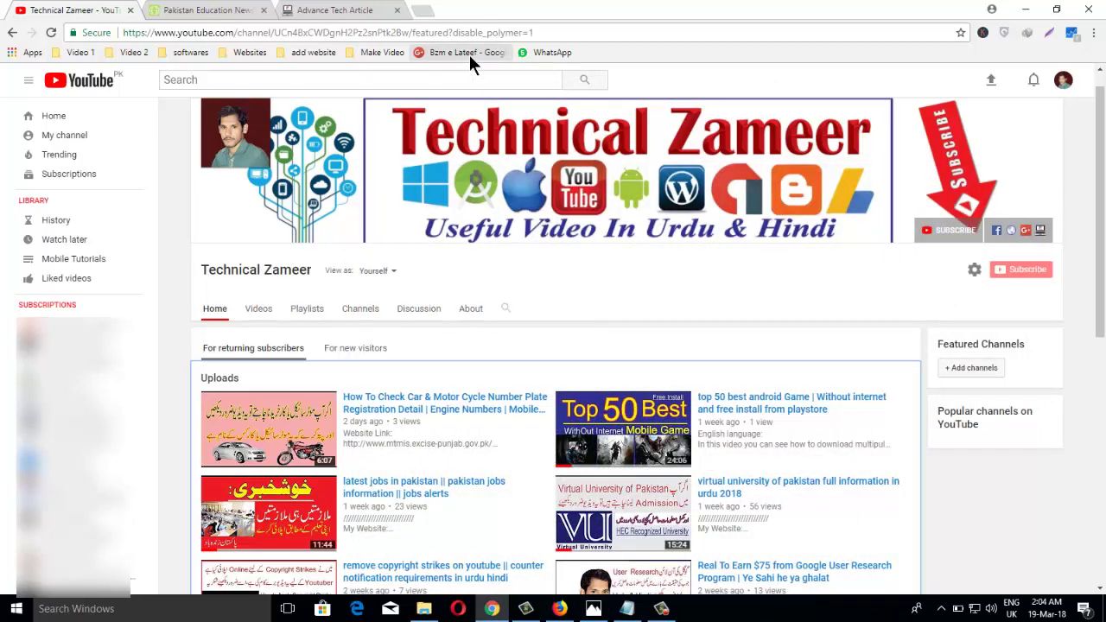
# - Open a Chrome incognito window, load google.com in it, and close the window
pyautogui.hotkey('ctrl', 'shift', 'n')
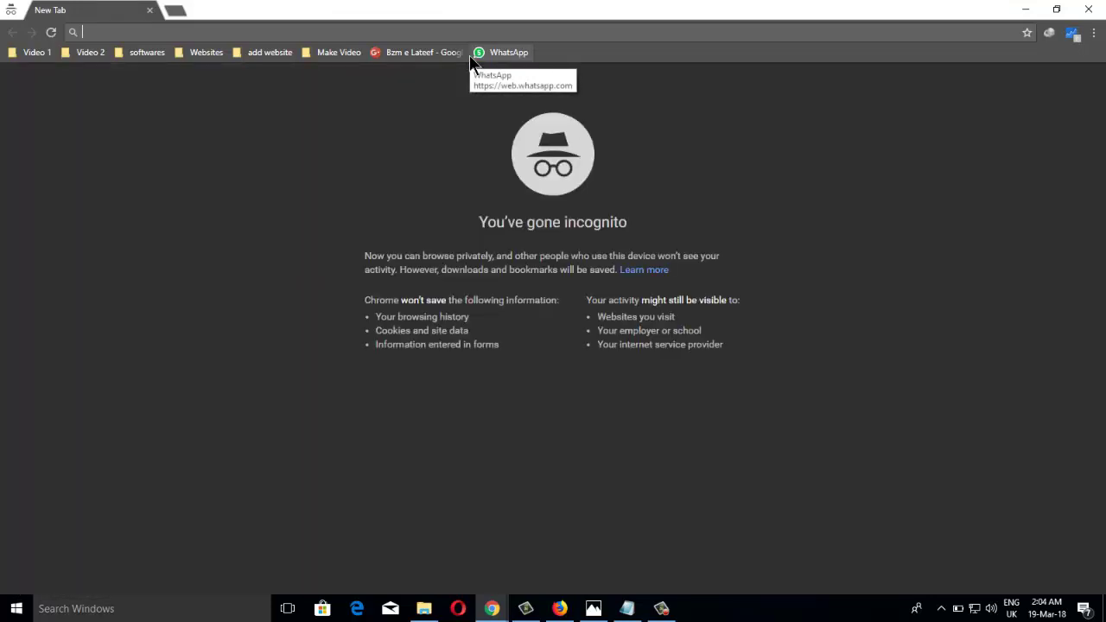
pyautogui.write('google.com')
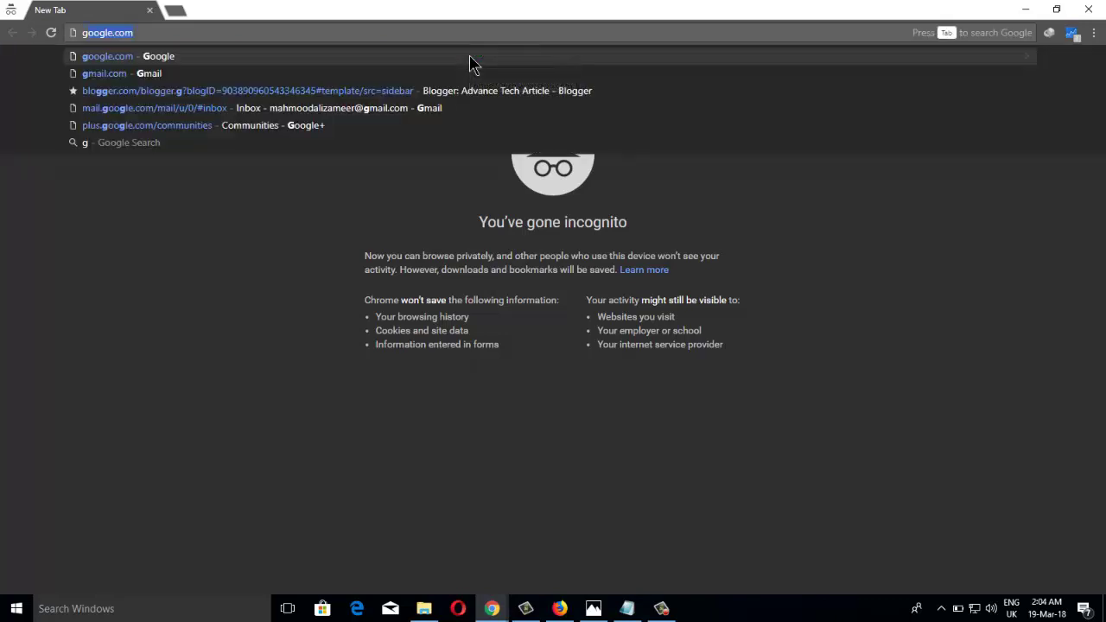
pyautogui.press('Return')
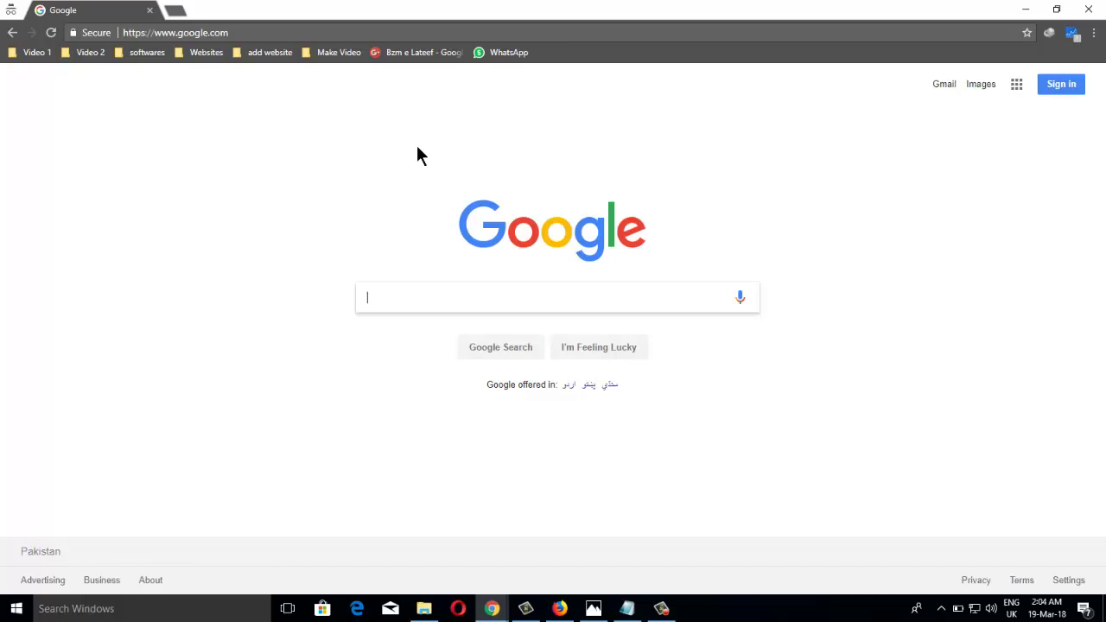
pyautogui.click(1091, 11)
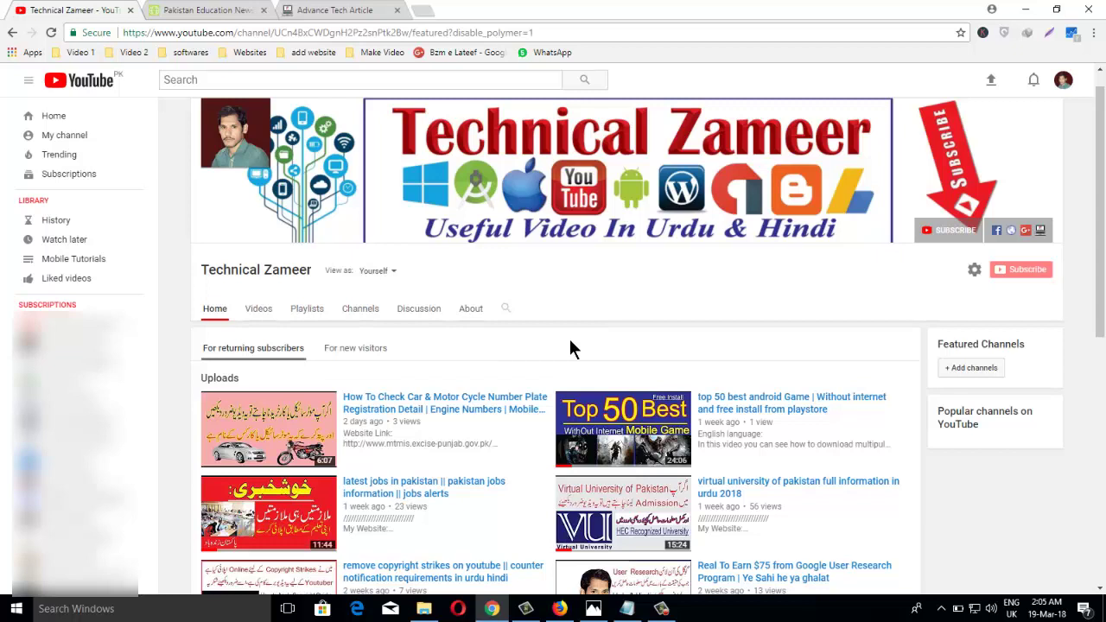
# - Read entry 3, Back Tab for Chrome, in the Notepad shortcut list and minimize the list
pyautogui.click(628, 610)
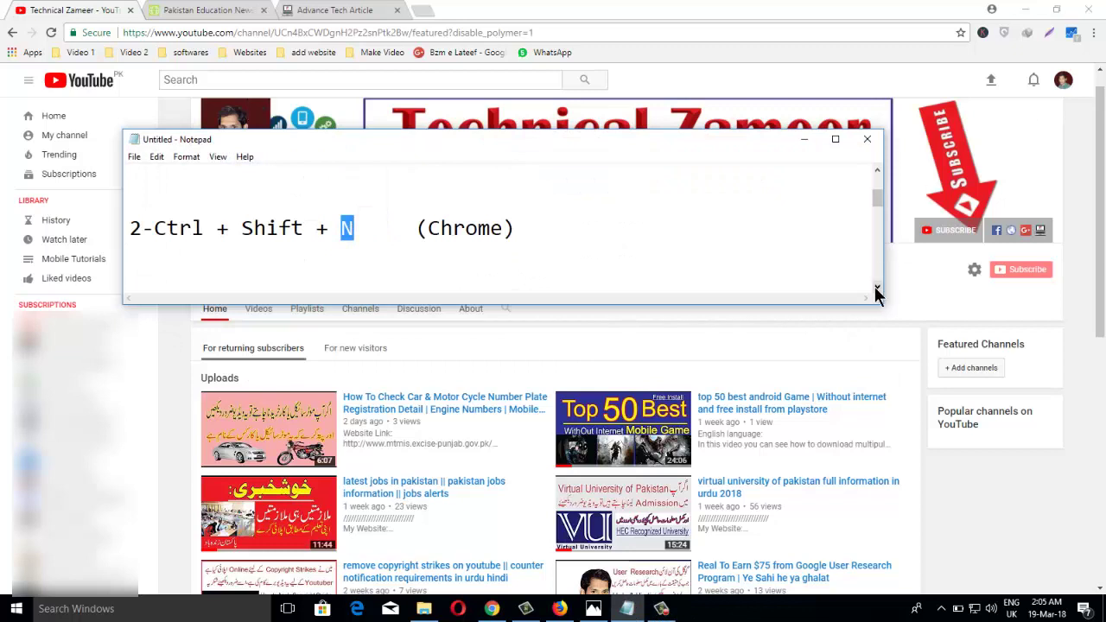
pyautogui.click(878, 288)
pyautogui.click(878, 288)
pyautogui.click(877, 288)
pyautogui.click(877, 288)
pyautogui.click(877, 288)
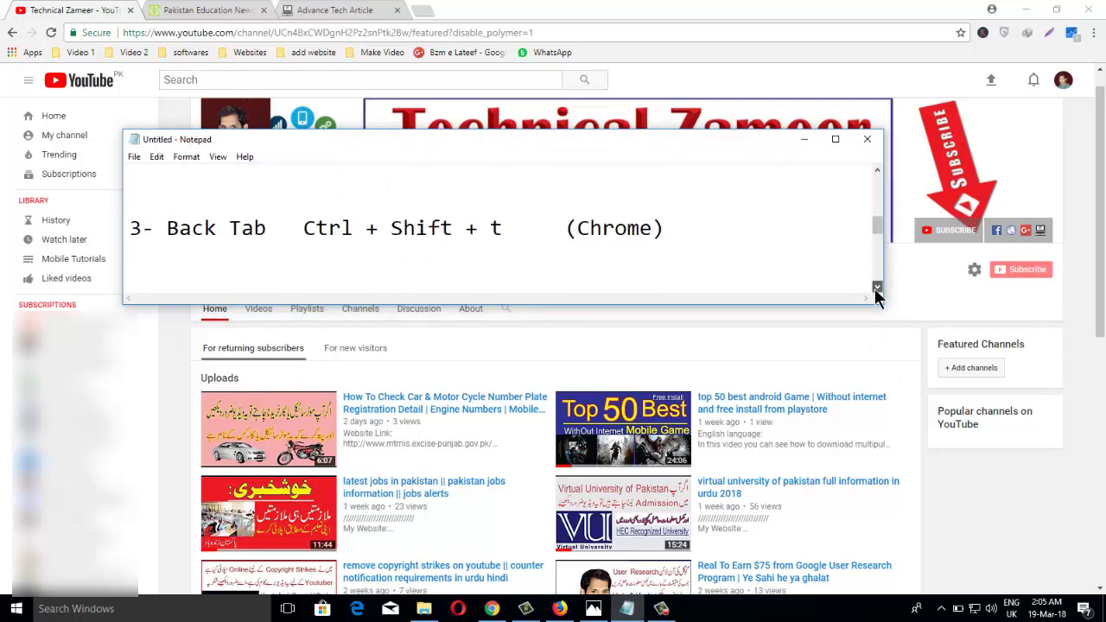
pyautogui.click(877, 288)
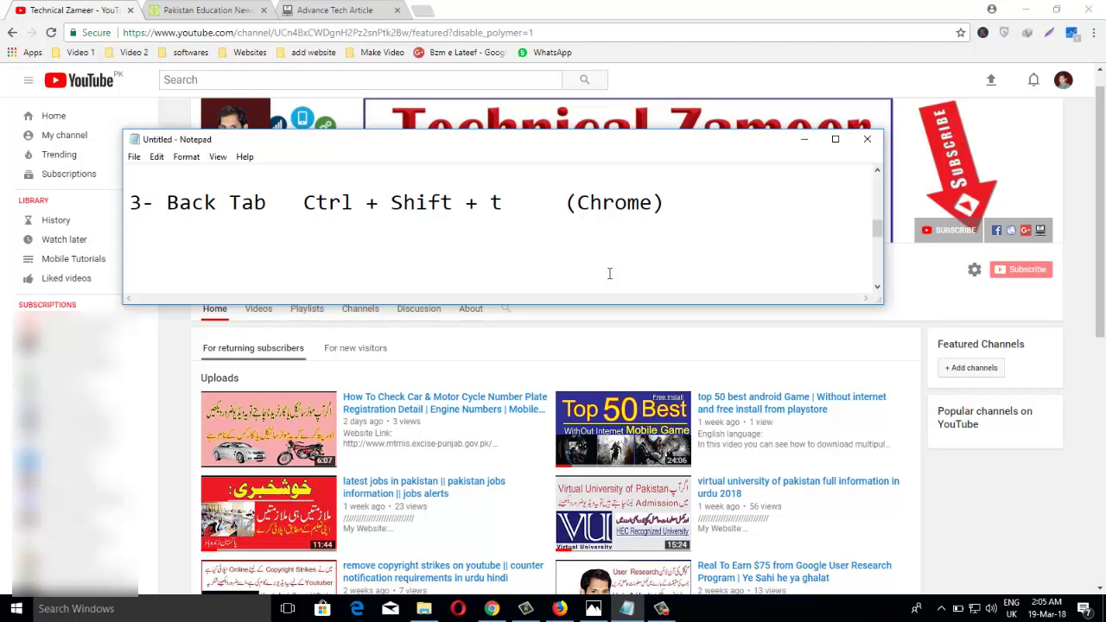
pyautogui.click(799, 136)
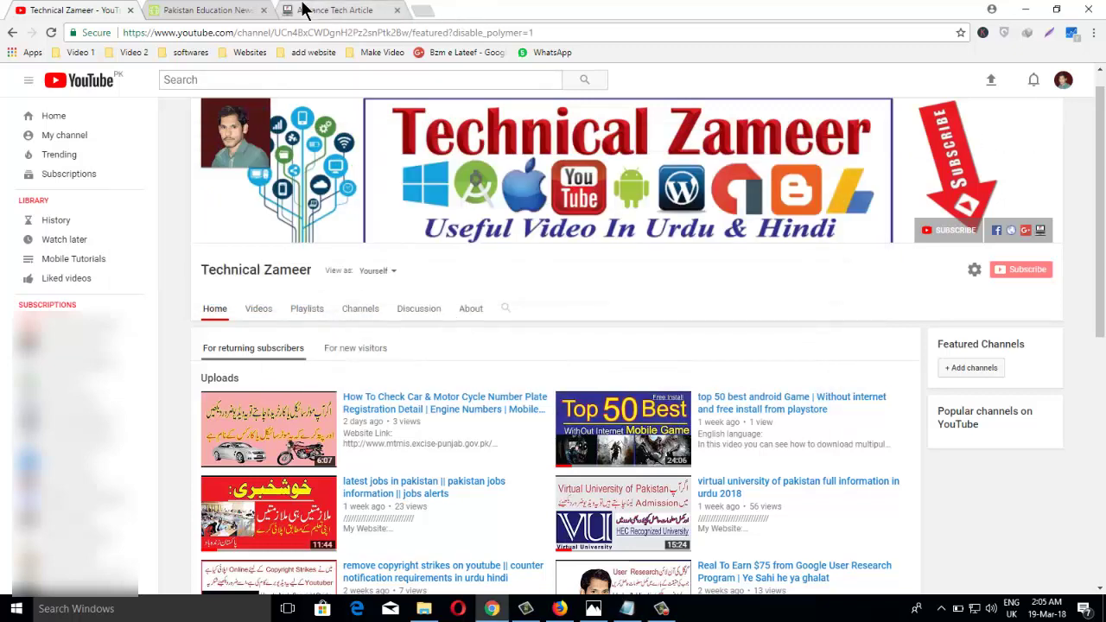
# - Close the Advance Tech Article and Pakistan Education News tabs in Chrome
pyautogui.click(328, 10)
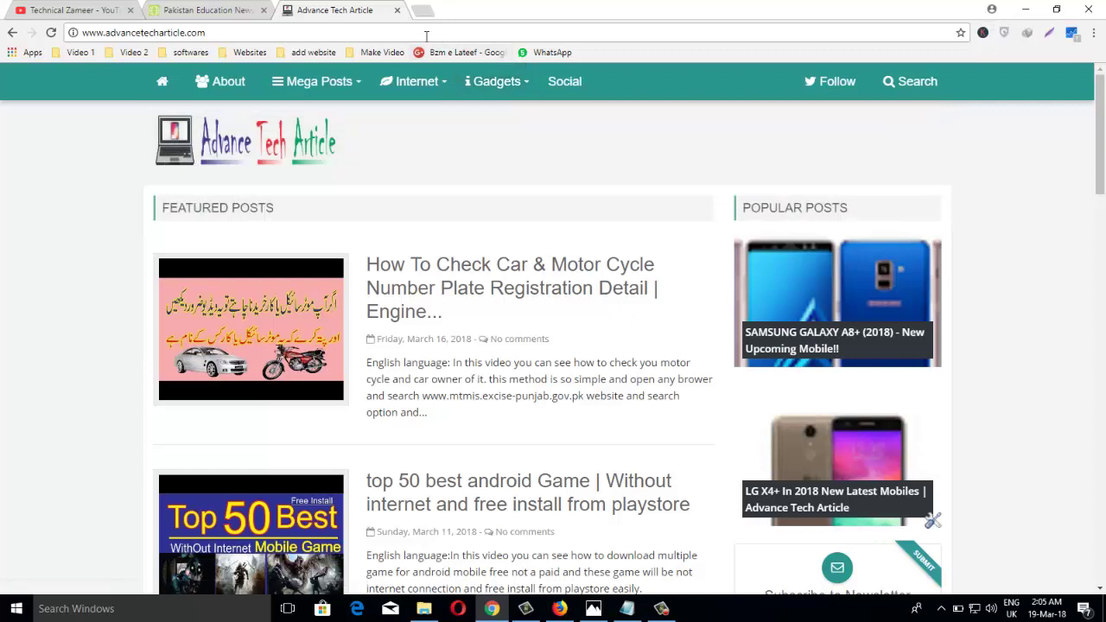
pyautogui.click(396, 10)
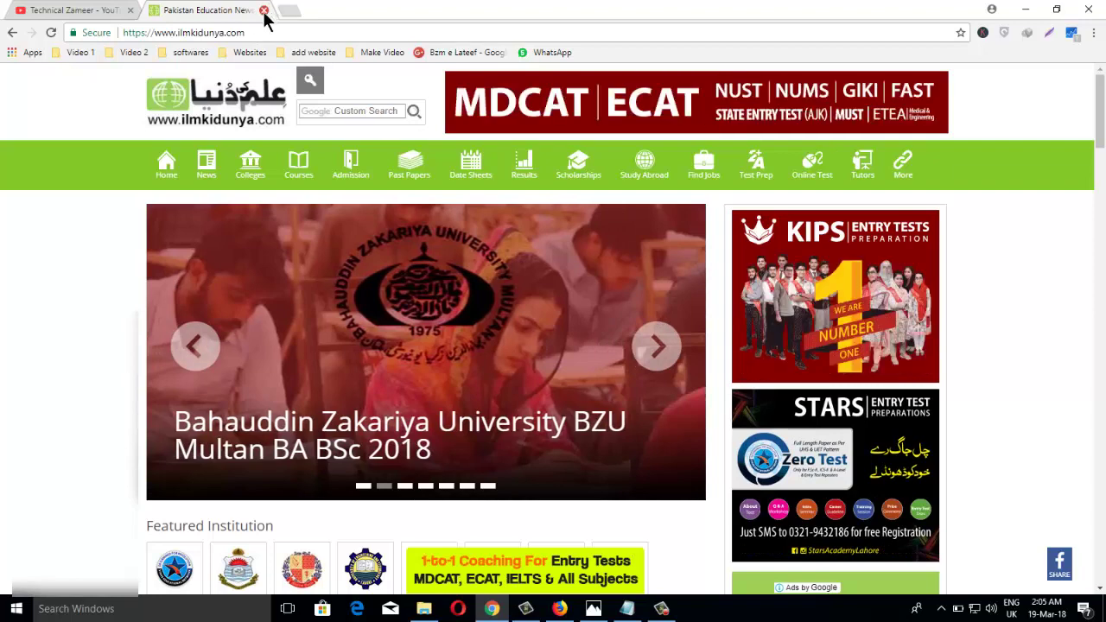
pyautogui.click(264, 10)
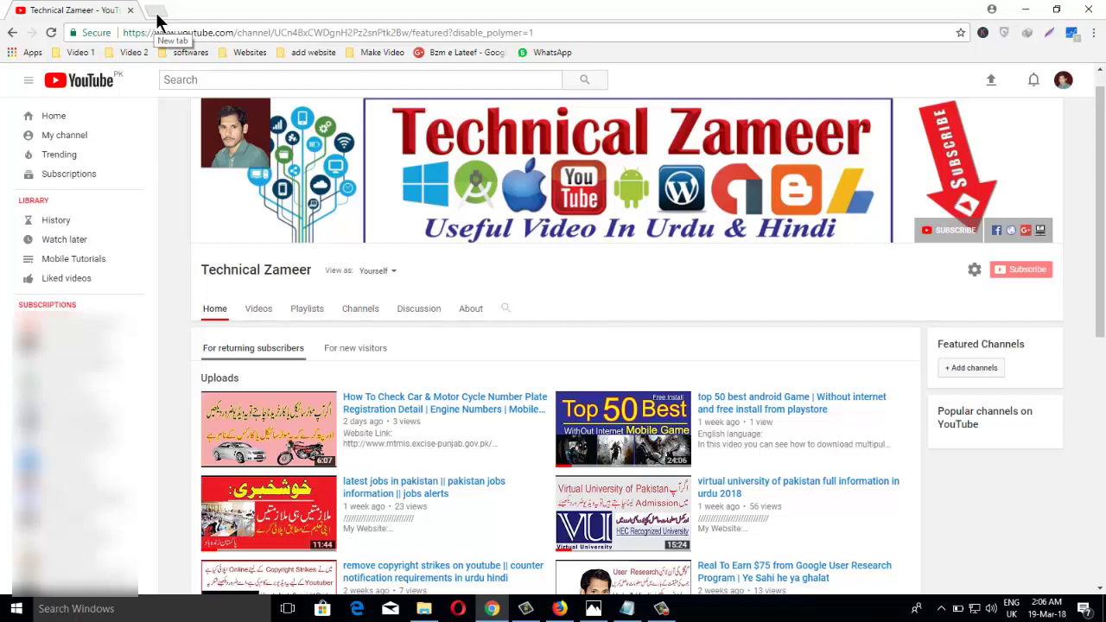
# - Reopen the two closed tabs, Pakistan Education News and Advance Tech Article
pyautogui.press('Tab')
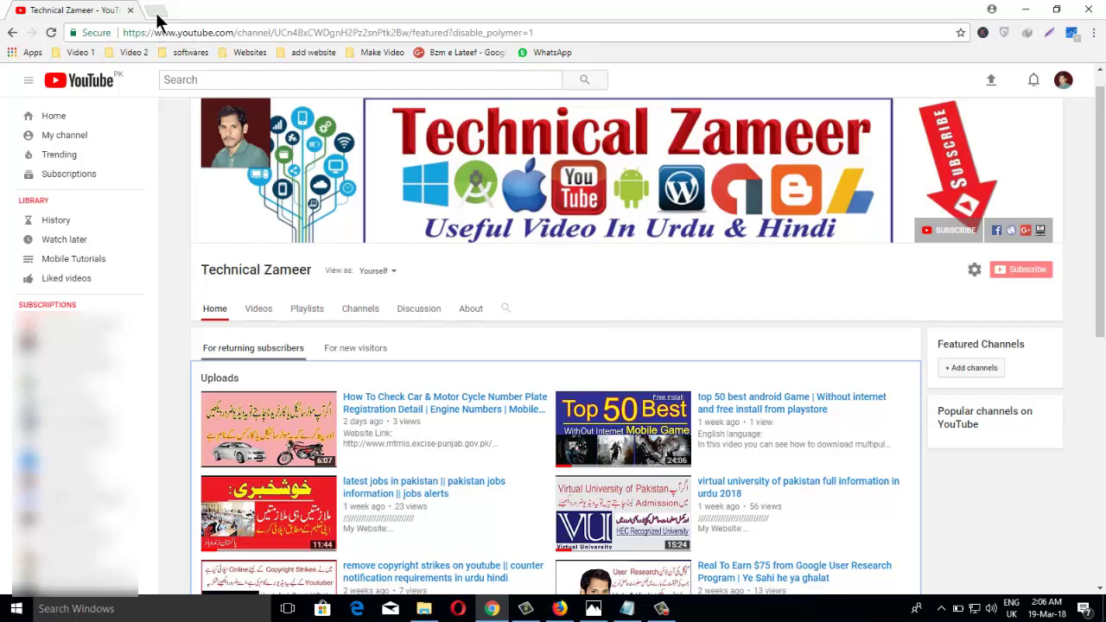
pyautogui.hotkey('ctrl', 'shift', 't')
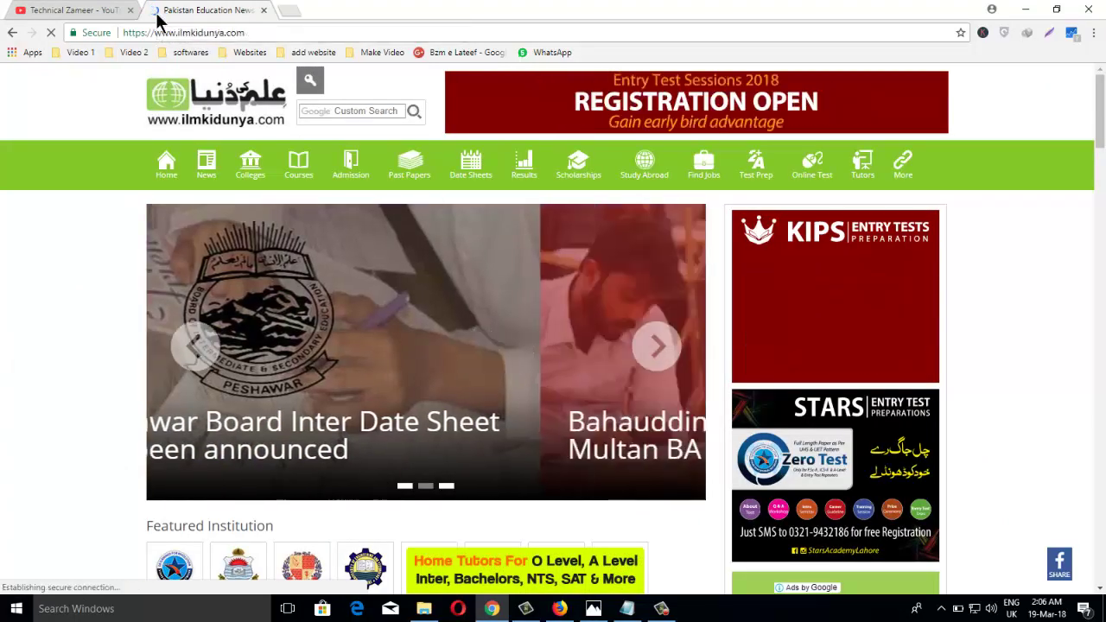
pyautogui.hotkey('ctrl', 'shift', 't')
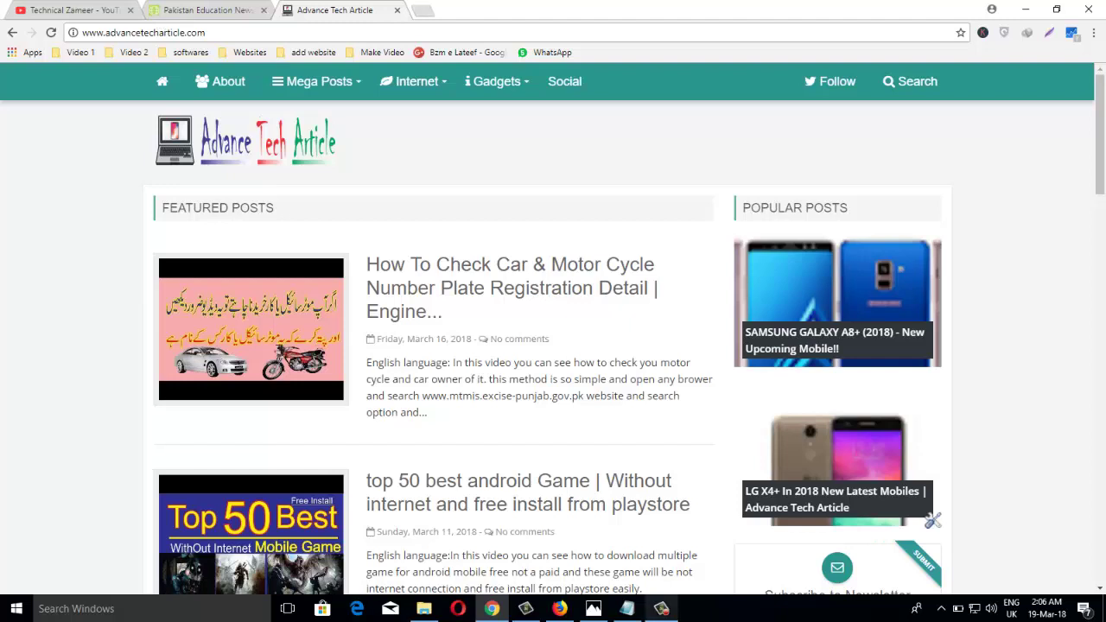
# - Bring back the Notepad shortcut list and highlight the key combination in entry 3, Back Tab for Chrome
pyautogui.click(627, 609)
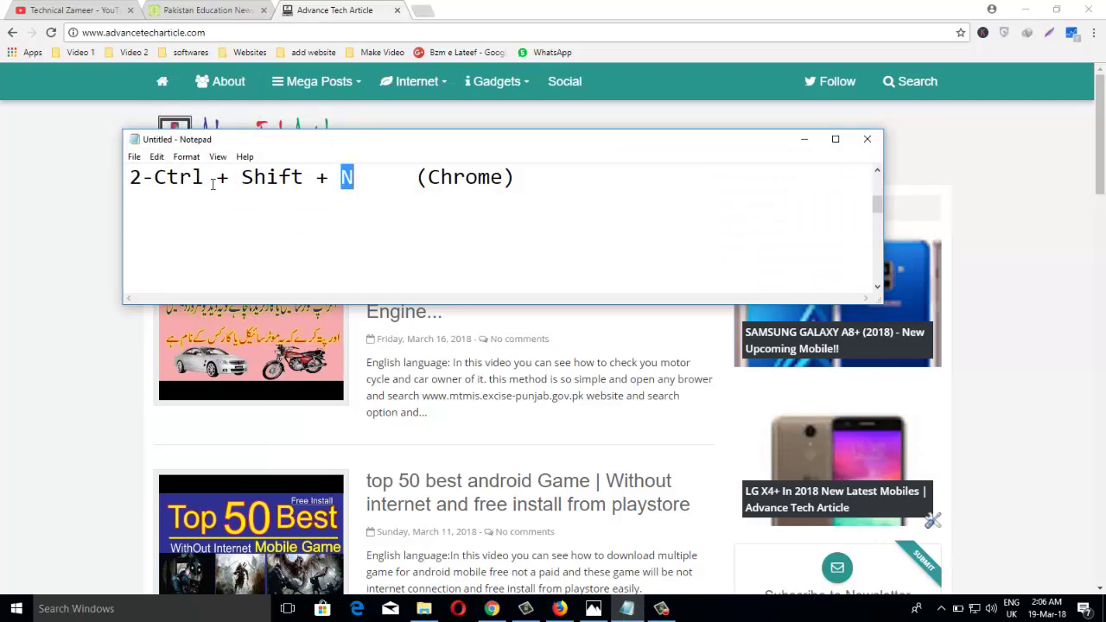
pyautogui.click(877, 289)
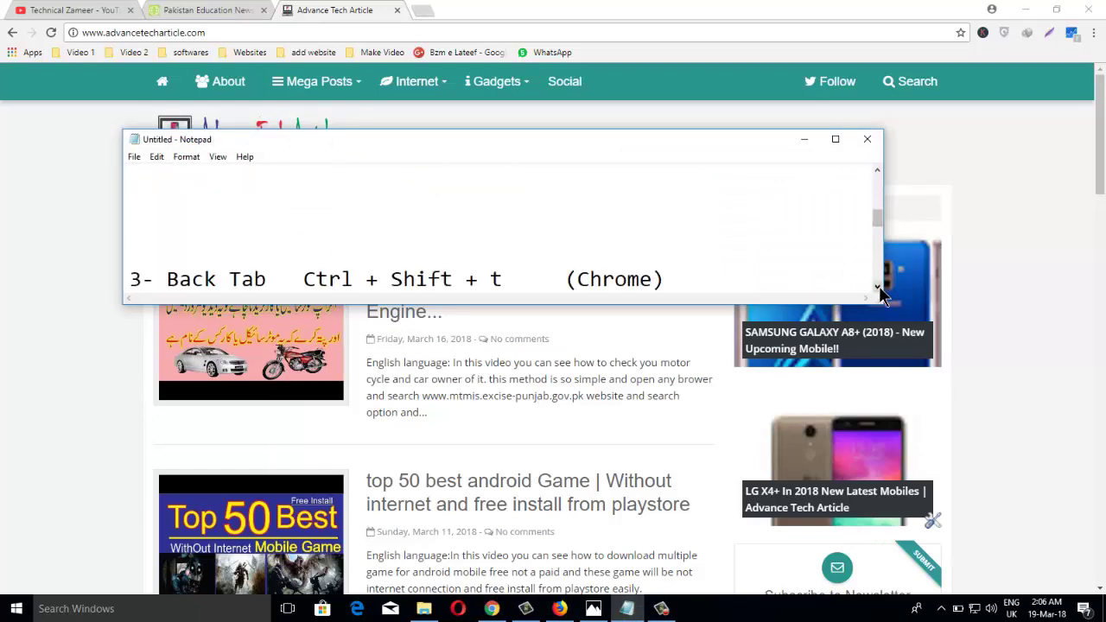
pyautogui.doubleClick(877, 287)
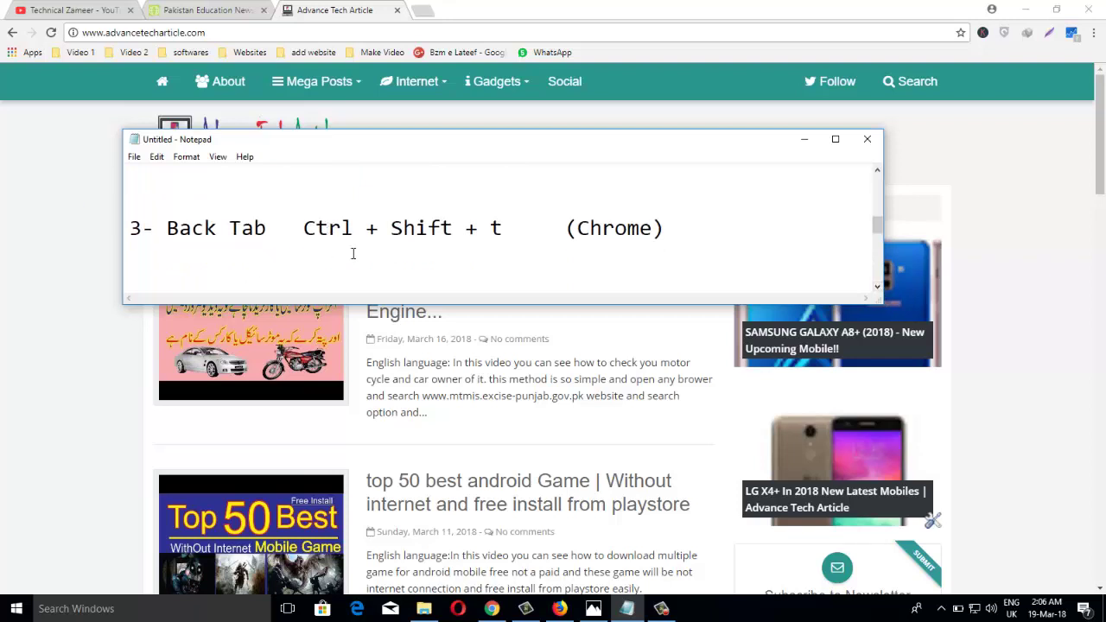
pyautogui.moveTo(304, 229); pyautogui.dragTo(504, 230)
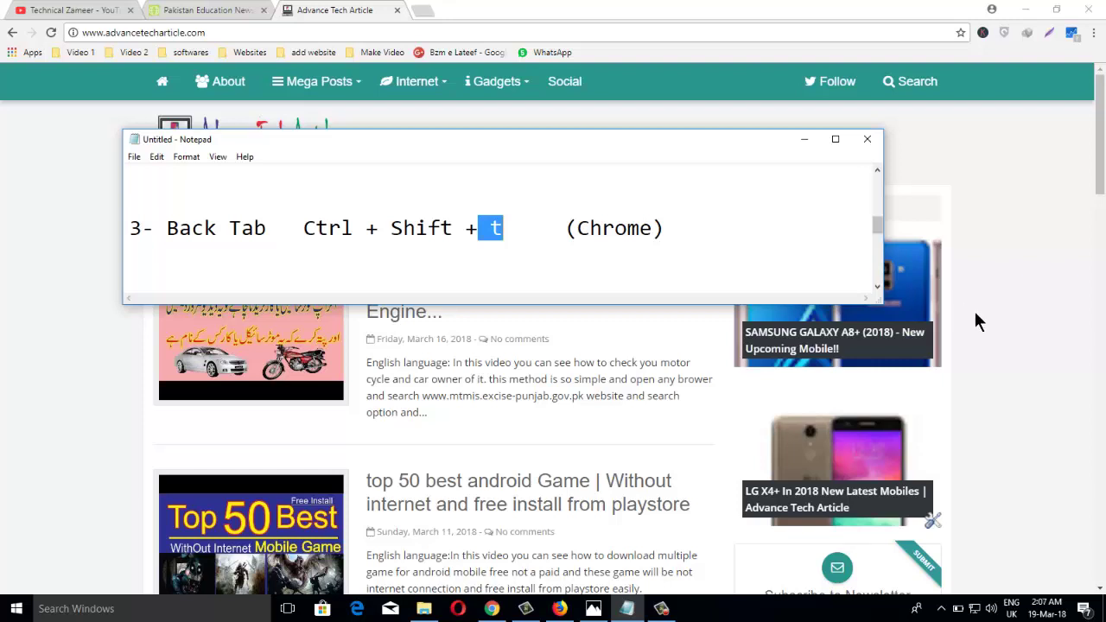
# - Read entry 4, Screen Short, in the Notepad list, highlight its key combination, and minimize the list
pyautogui.click(877, 289)
pyautogui.click(877, 288)
pyautogui.click(878, 289)
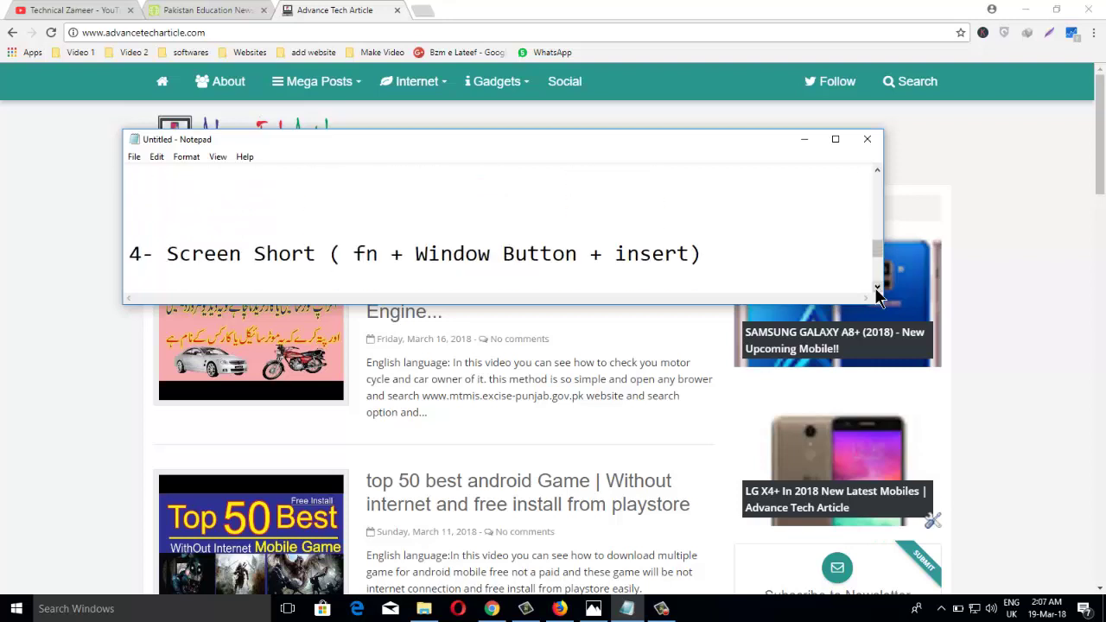
pyautogui.click(877, 288)
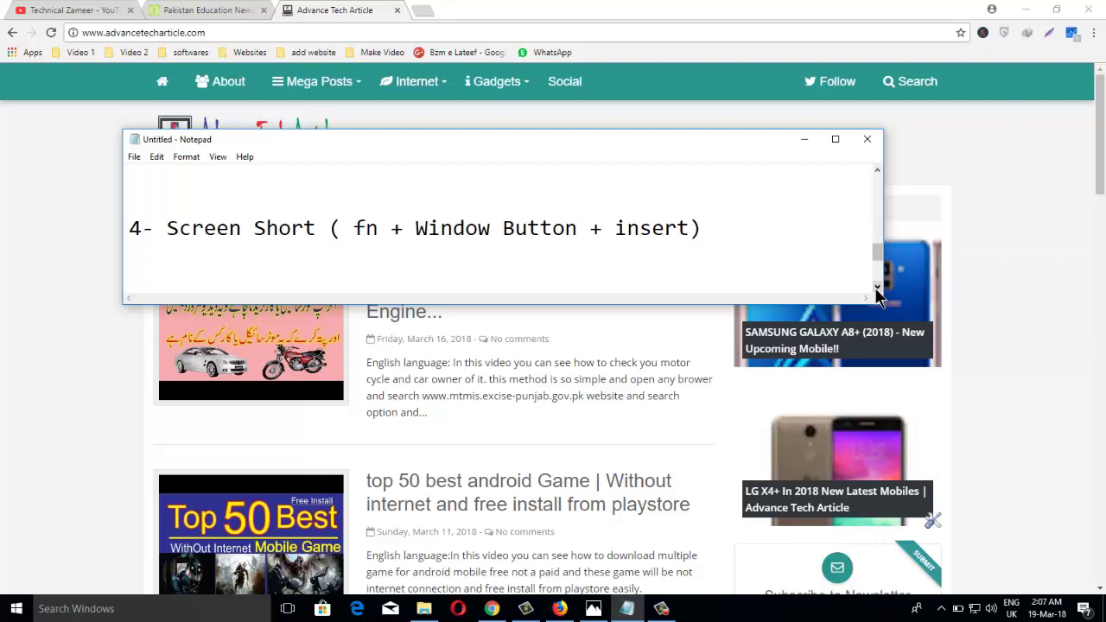
pyautogui.moveTo(354, 232); pyautogui.dragTo(698, 230)
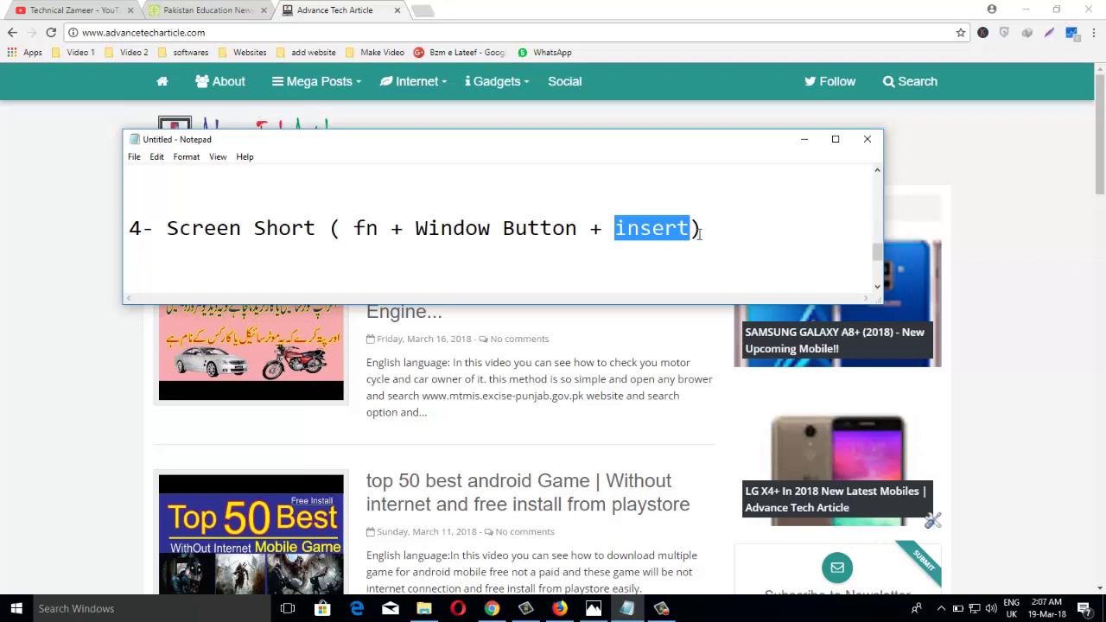
pyautogui.click(804, 140)
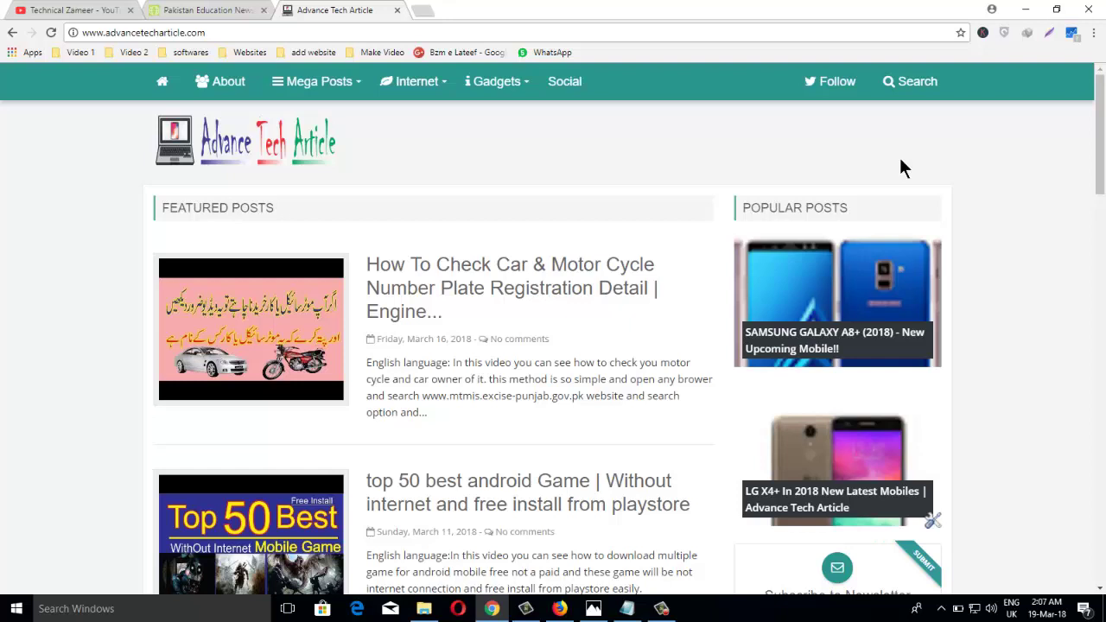
# - Minimize Chrome and open the Screenshots folder inside This PC's Pictures folder
pyautogui.click(1026, 11)
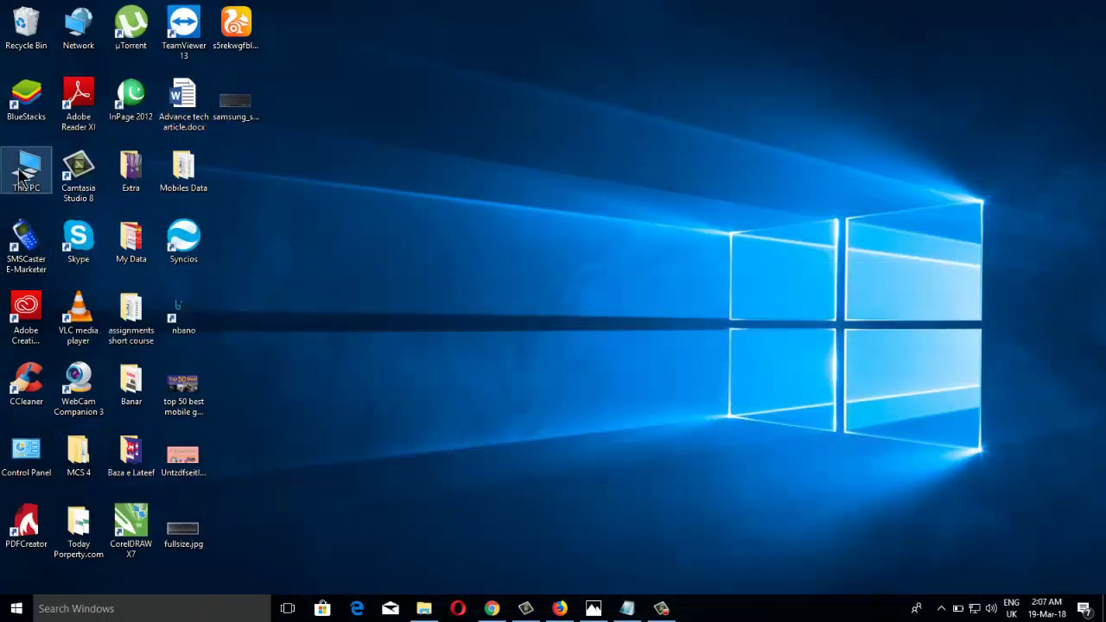
pyautogui.doubleClick(24, 172)
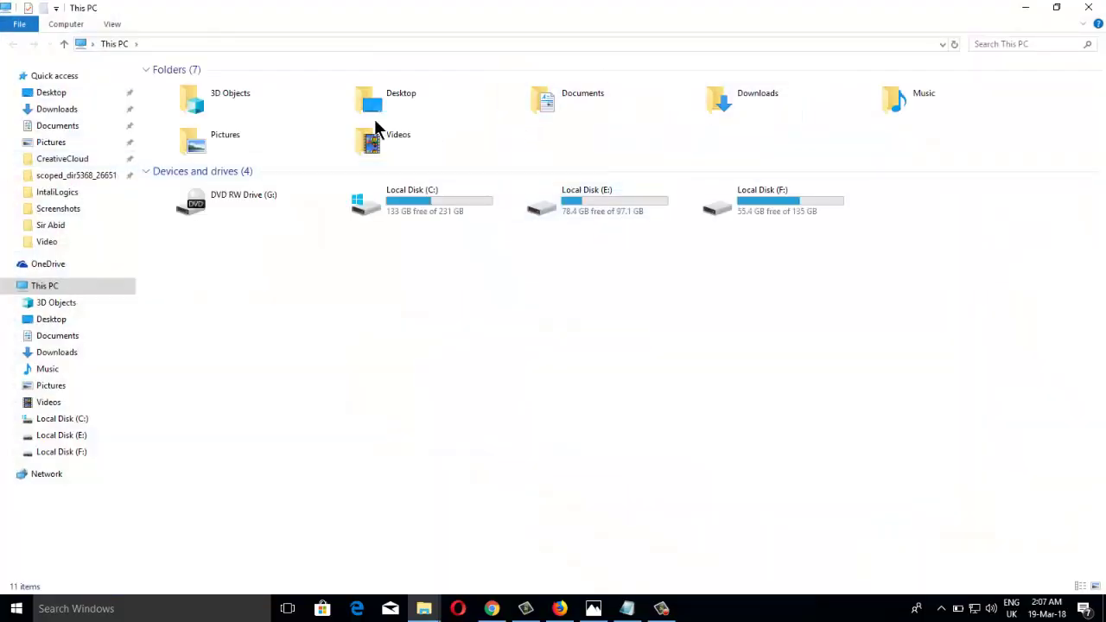
pyautogui.doubleClick(290, 125)
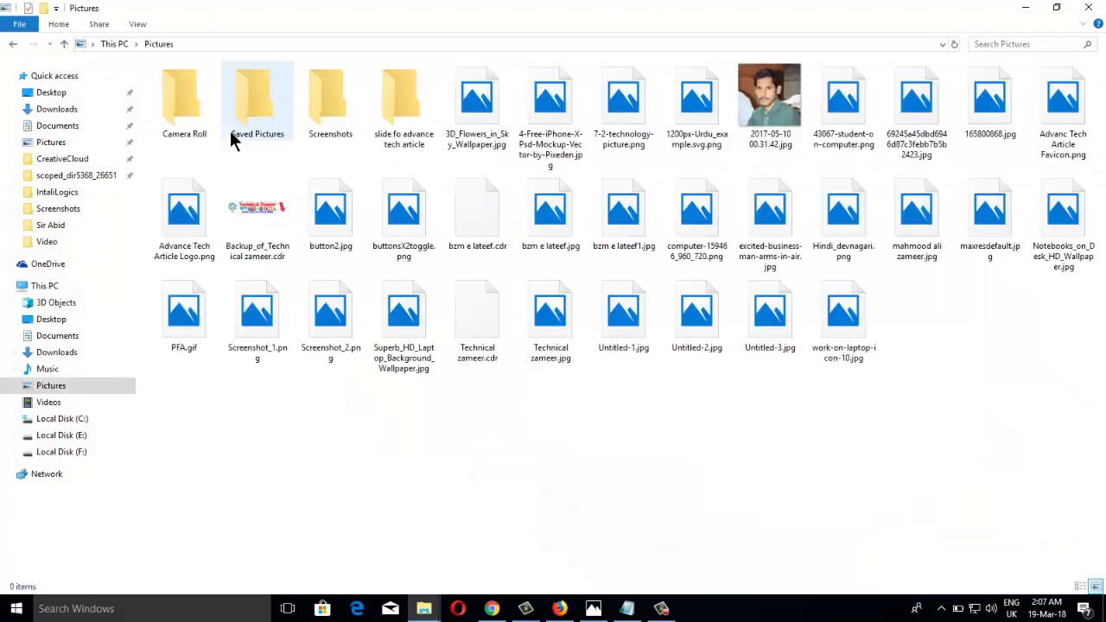
pyautogui.doubleClick(333, 110)
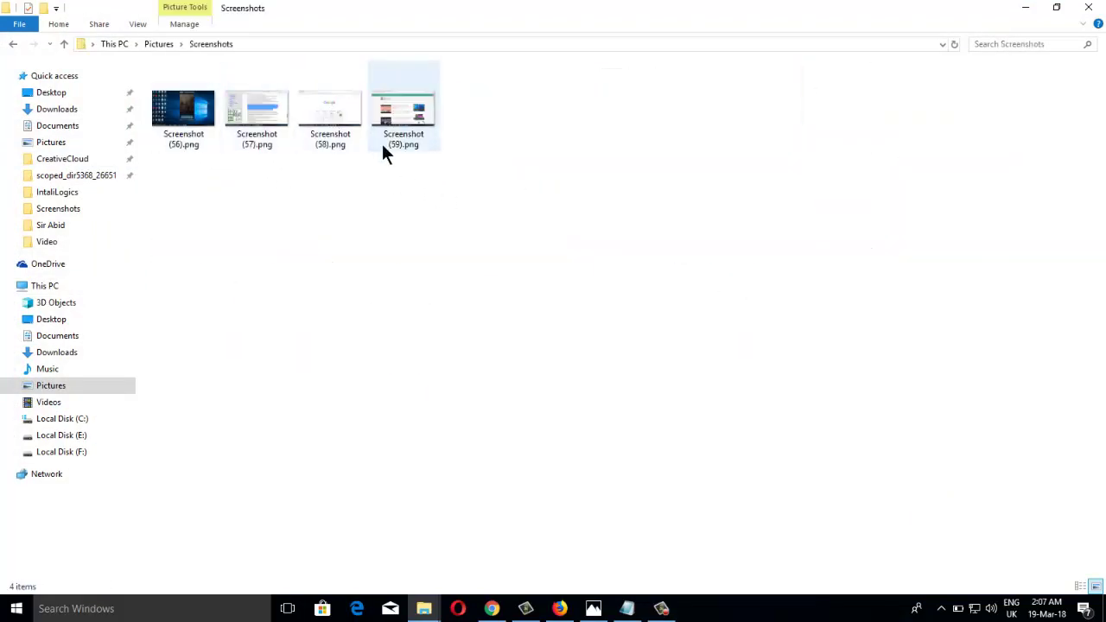
# - View Screenshot (59).png in a maximized Photos window, close it, and minimize the Screenshots folder
pyautogui.doubleClick(411, 138)
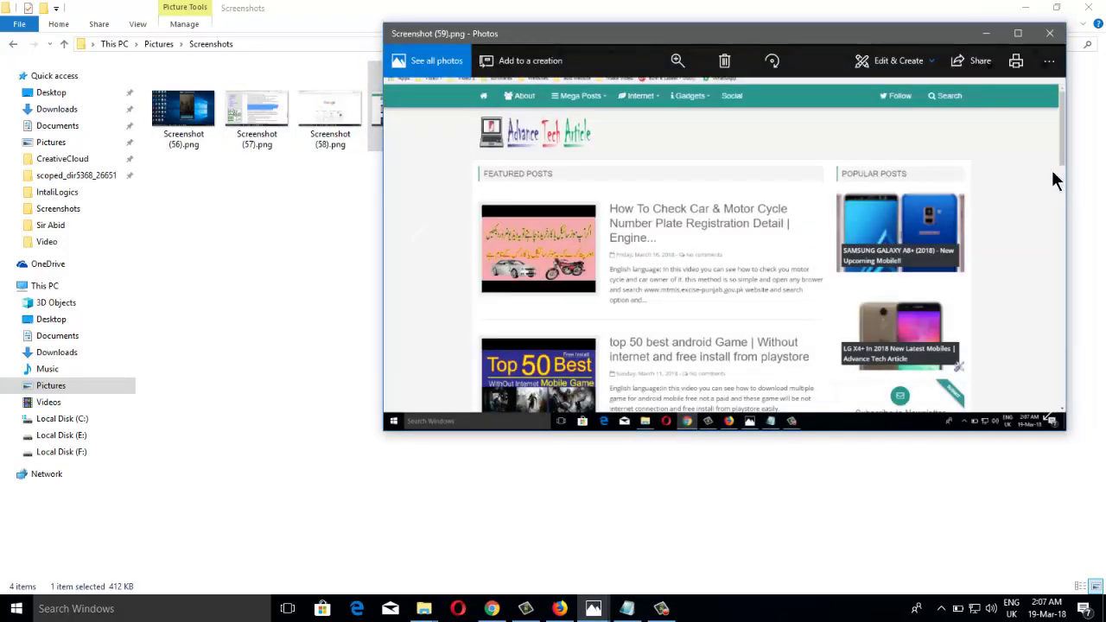
pyautogui.click(1018, 33)
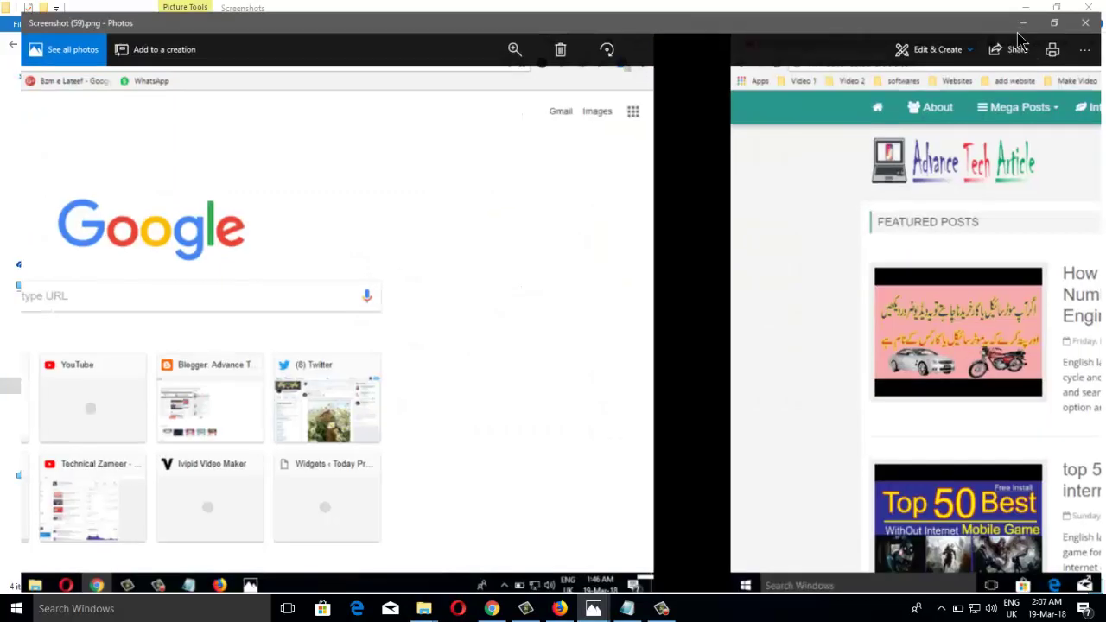
pyautogui.click(1093, 11)
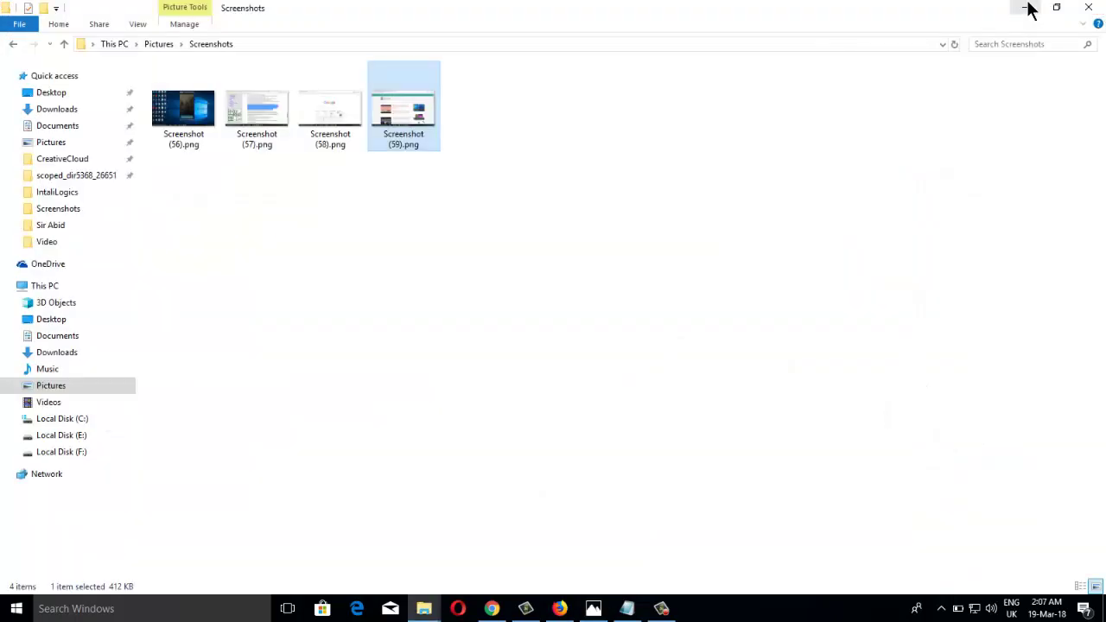
pyautogui.click(1026, 9)
# - Review entry 4, Screen Short, in Notepad, check the samsung_series9_laptop_keyboard_key.jpg image in Photos, and minimize both
pyautogui.click(627, 608)
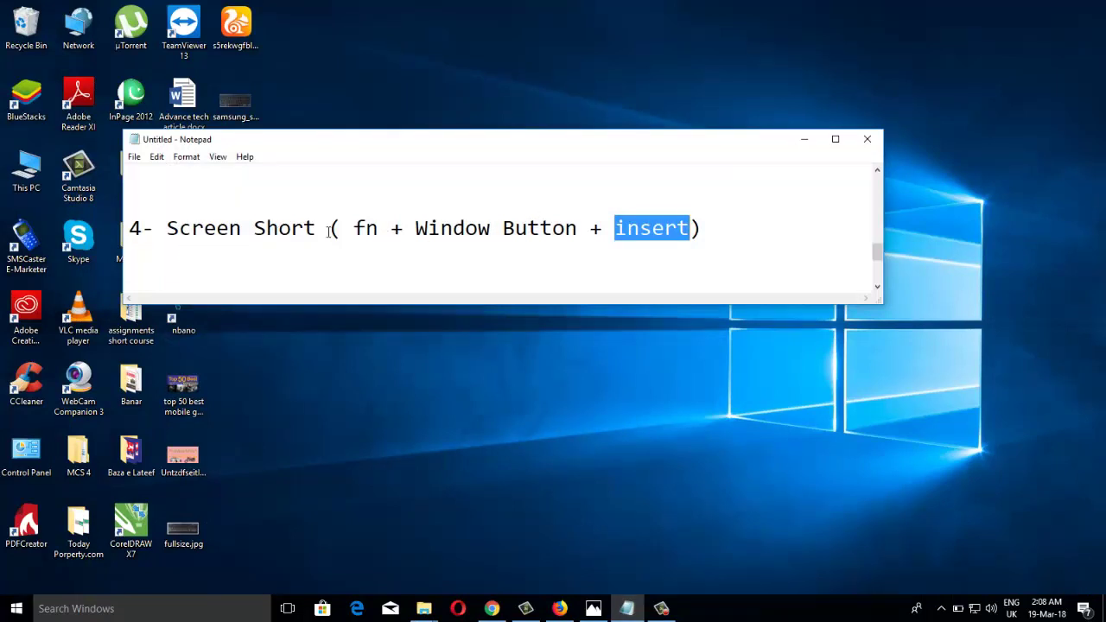
pyautogui.moveTo(356, 238); pyautogui.dragTo(689, 234)
pyautogui.click(755, 230)
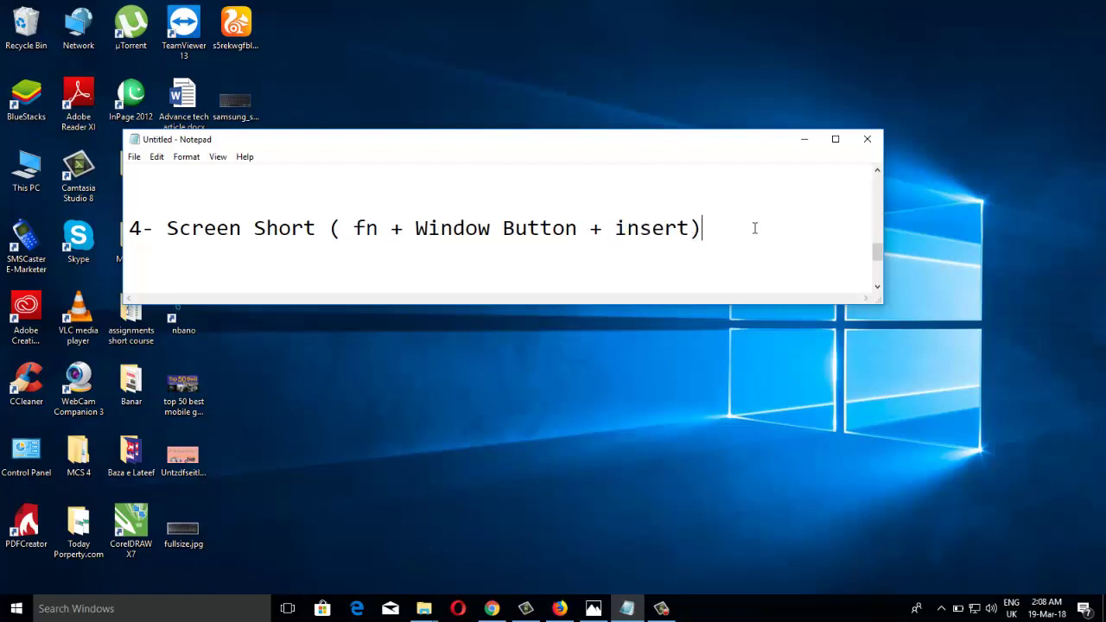
pyautogui.click(804, 139)
pyautogui.click(594, 609)
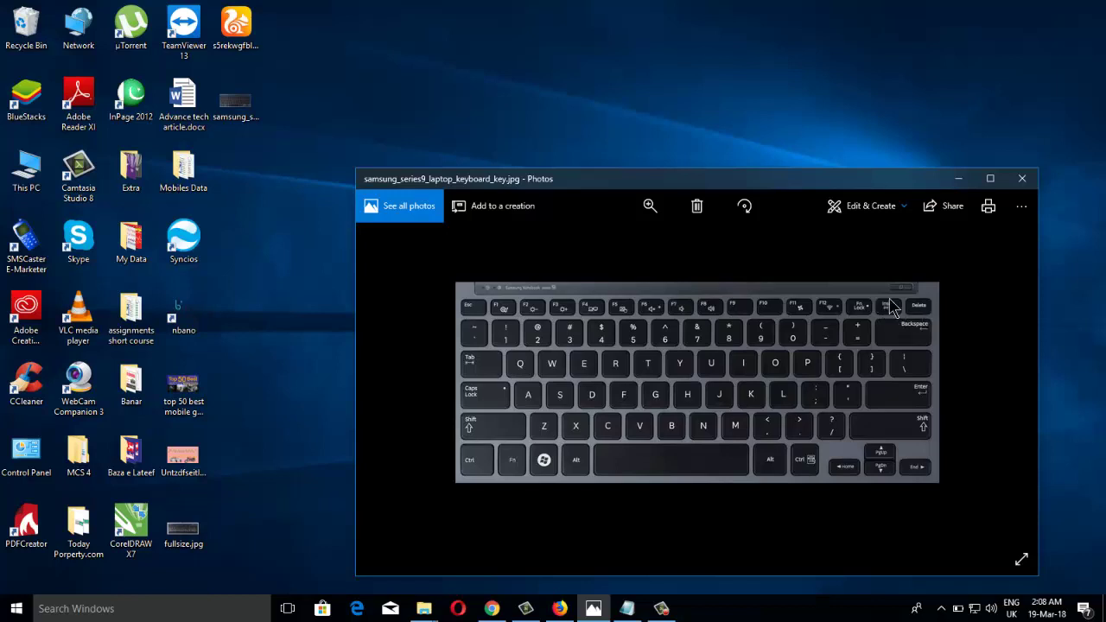
pyautogui.click(962, 179)
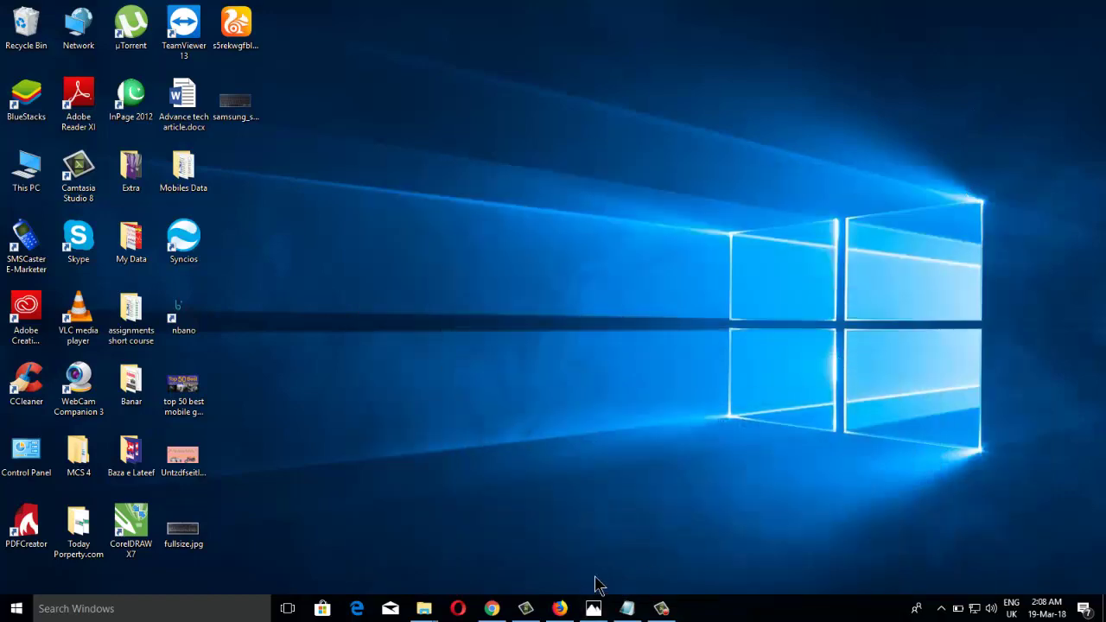
# - Show the YouTube channel tab in Chrome and read entry 5 in the Notepad shortcut list over it
pyautogui.click(492, 608)
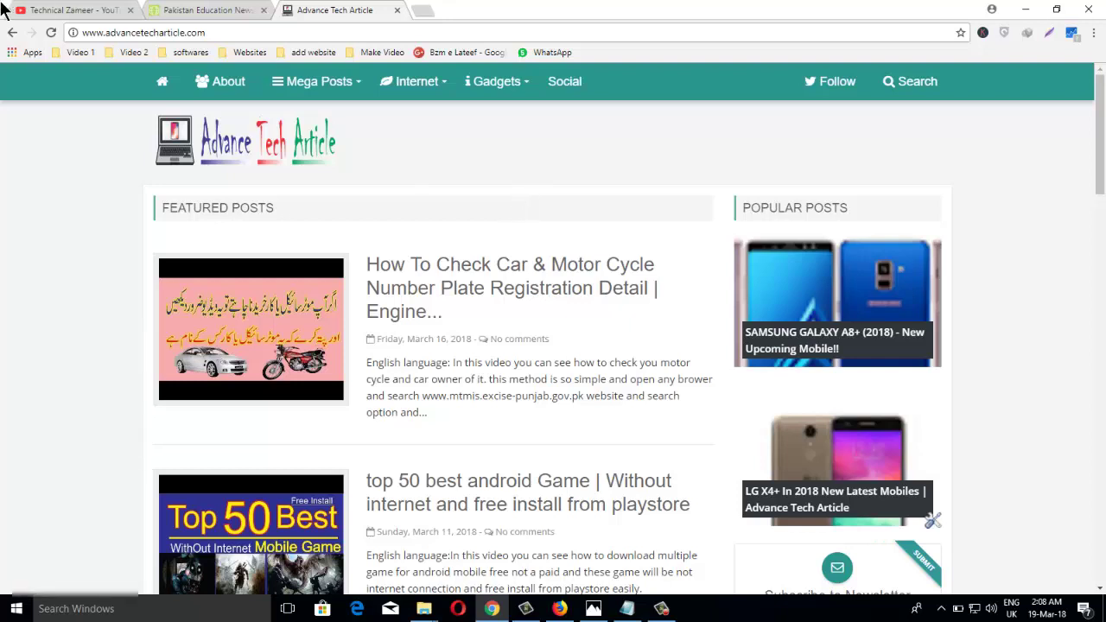
pyautogui.click(81, 10)
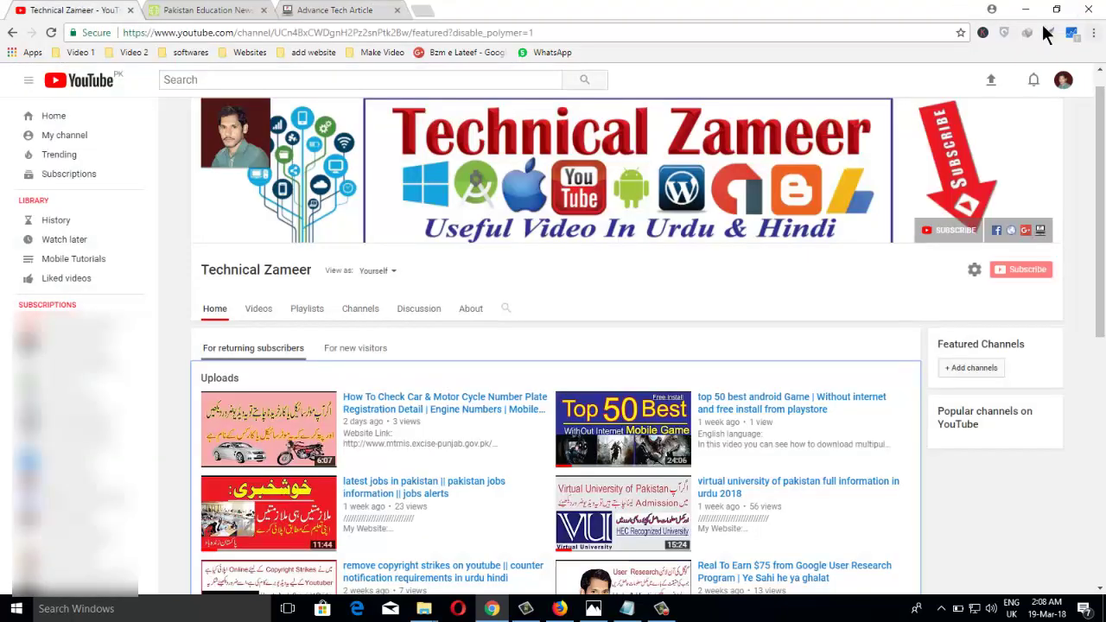
pyautogui.click(626, 608)
pyautogui.click(877, 287)
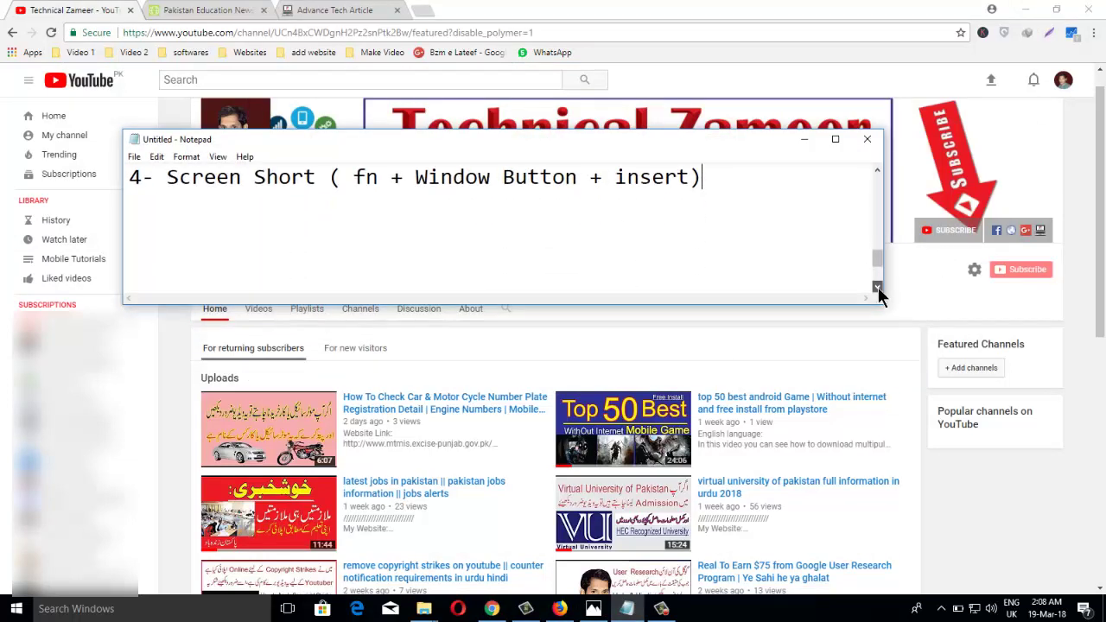
pyautogui.click(878, 287)
pyautogui.click(877, 287)
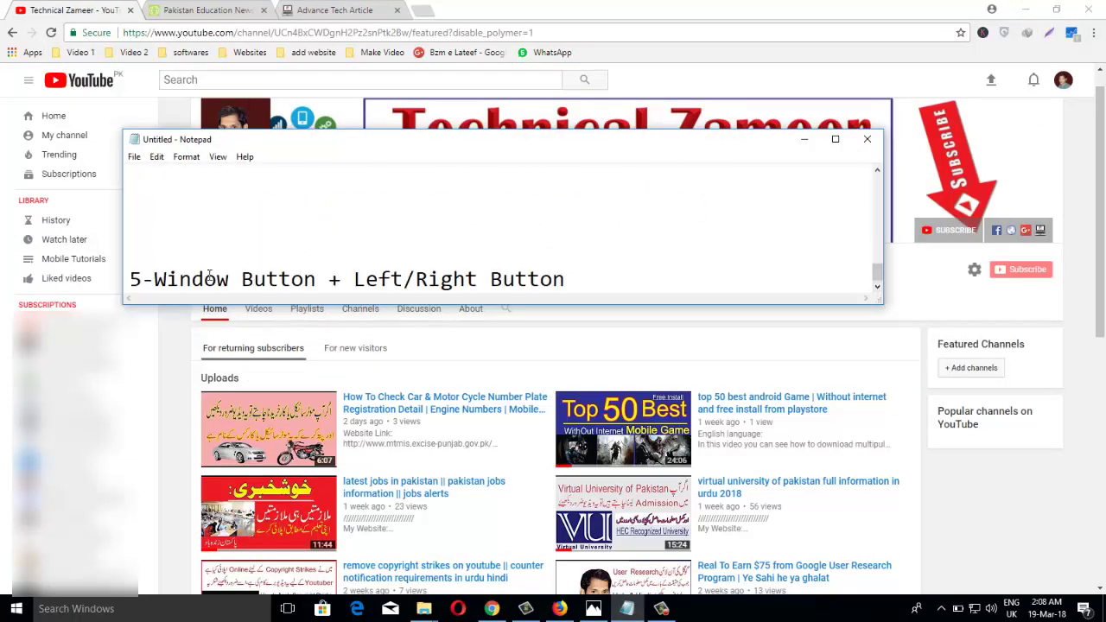
# - Minimize the Notepad list and snap Chrome to the right half of the screen with Firefox filling the left half
pyautogui.click(804, 140)
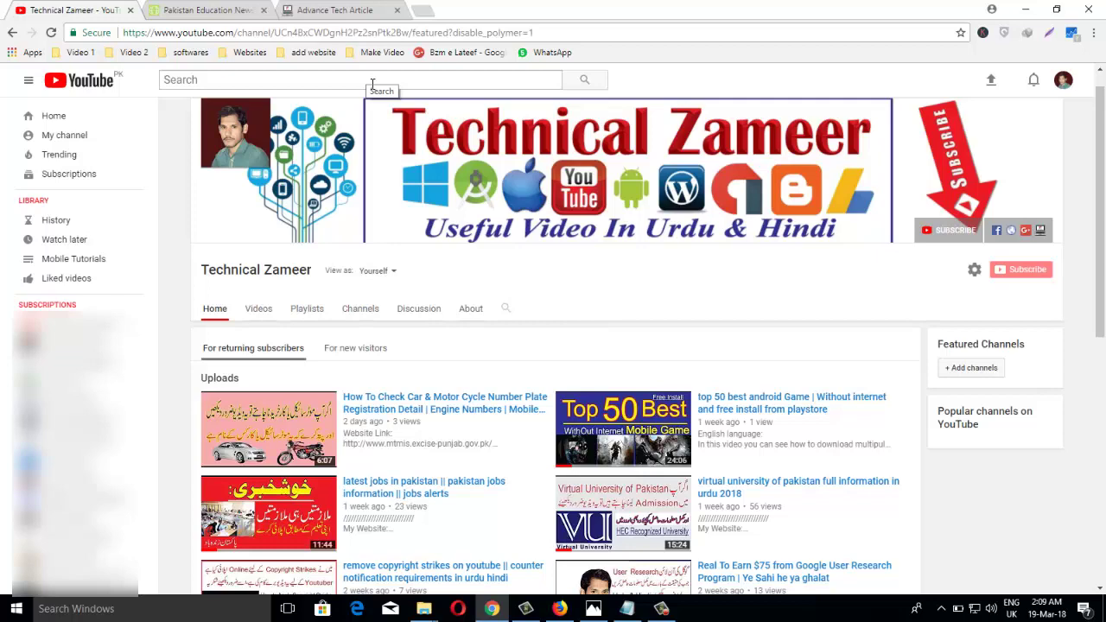
pyautogui.press('super+Right')
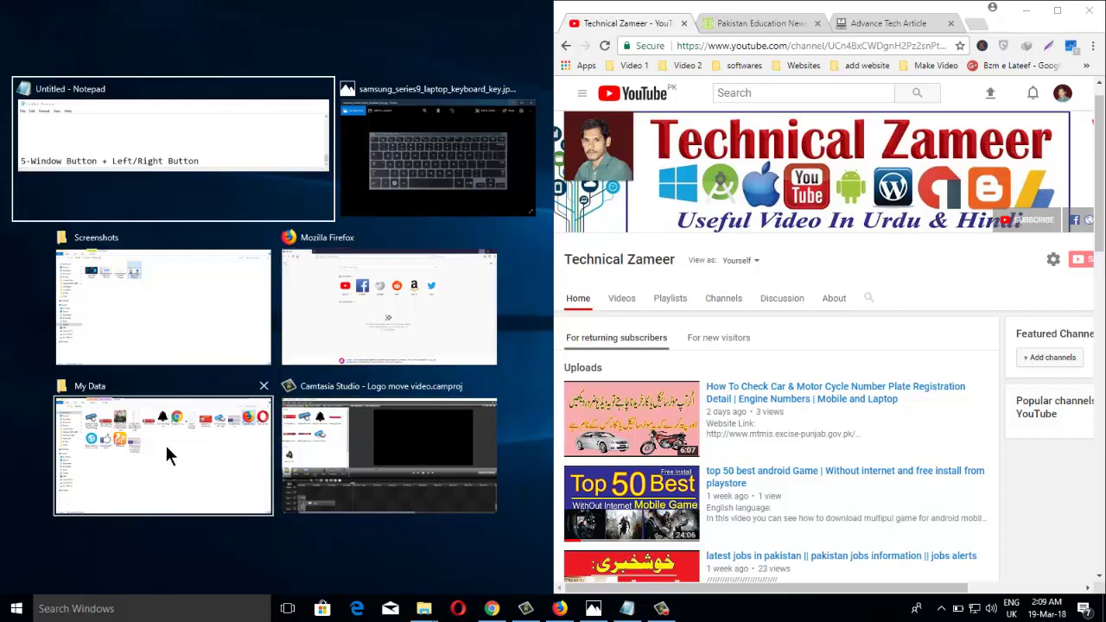
pyautogui.click(362, 322)
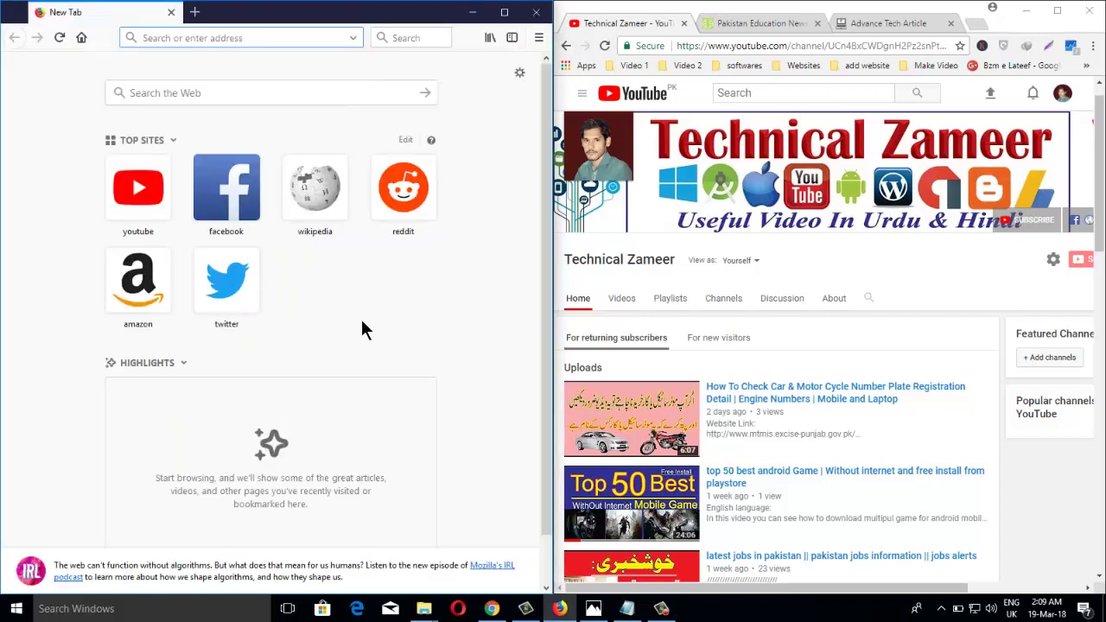
# - Search the web for "google" in the Firefox window and open the Google homepage from the results
pyautogui.click(249, 102)
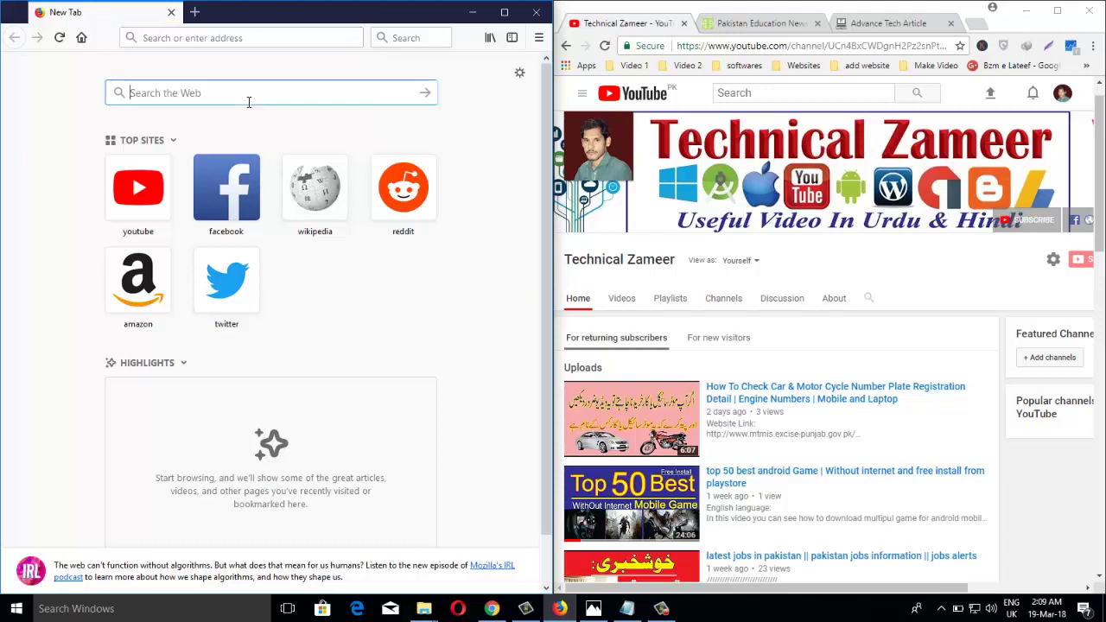
pyautogui.write('s')
pyautogui.press('BackSpace')
pyautogui.write('f')
pyautogui.press('BackSpace')
pyautogui.press('BackSpace')
pyautogui.press('BackSpace')
pyautogui.write('google')
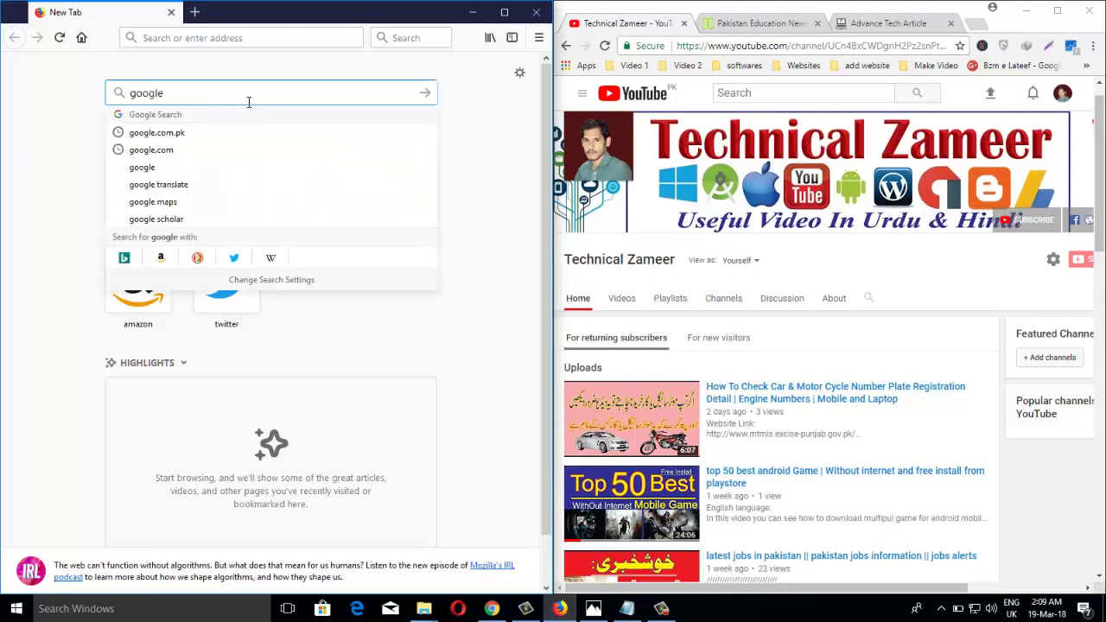
pyautogui.press('Return')
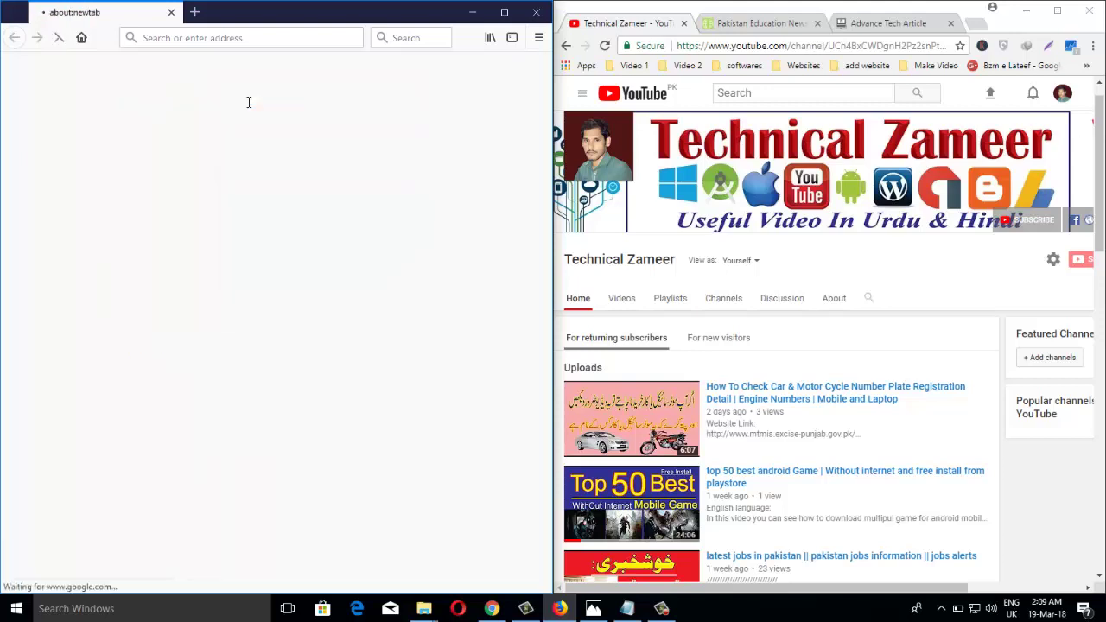
pyautogui.click(136, 181)
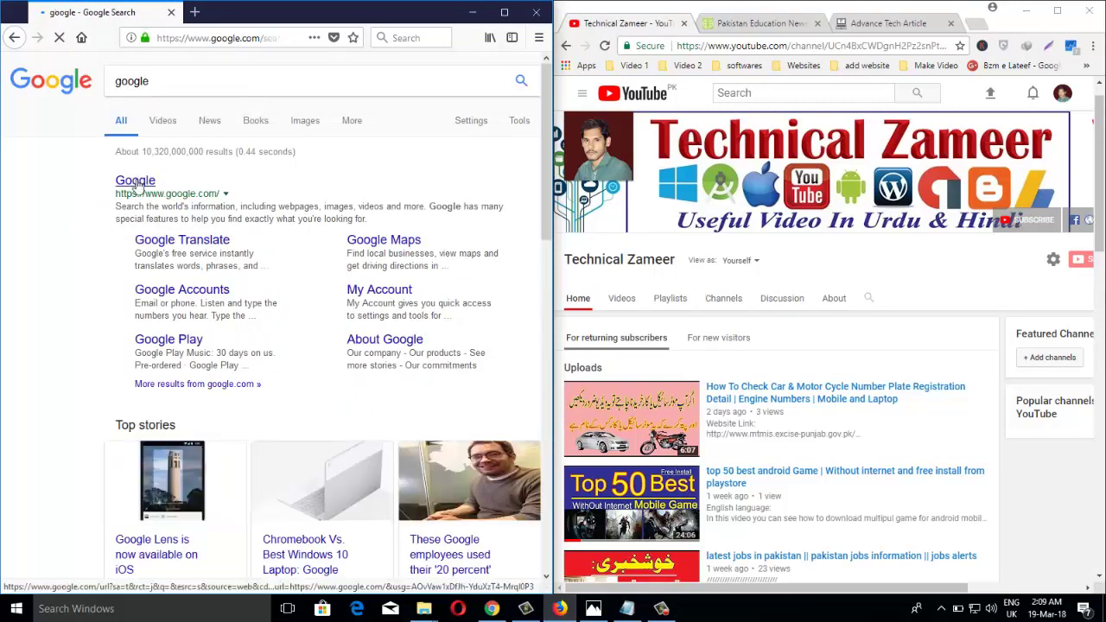
# - Search Google for "youtube" in Firefox, open the YouTube site, and return focus to the YouTube search box in Chrome
pyautogui.click(795, 97)
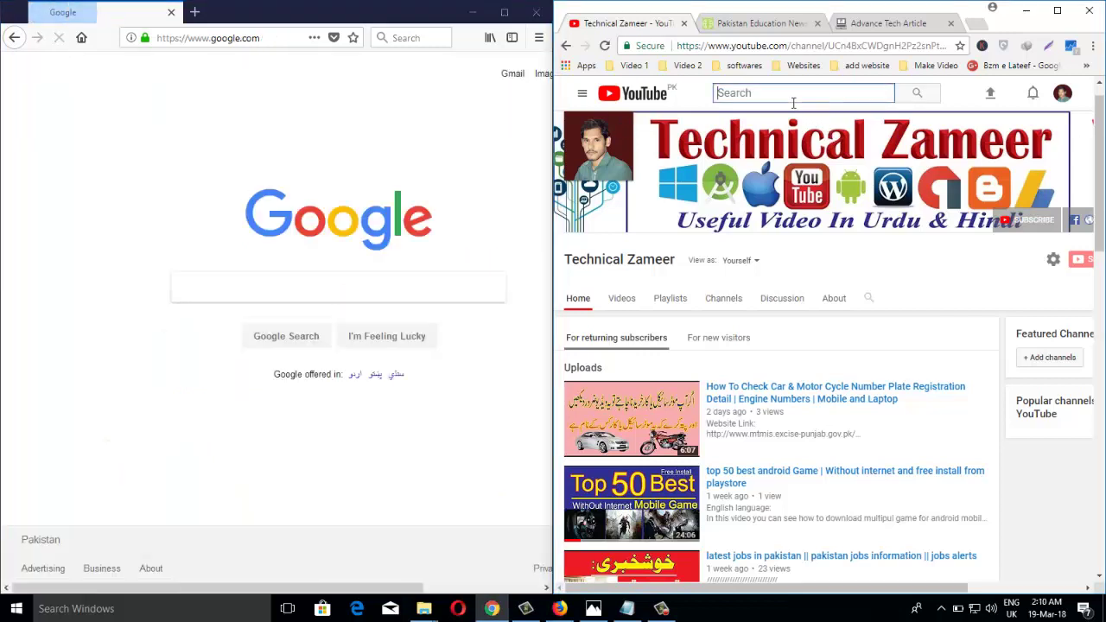
pyautogui.click(299, 291)
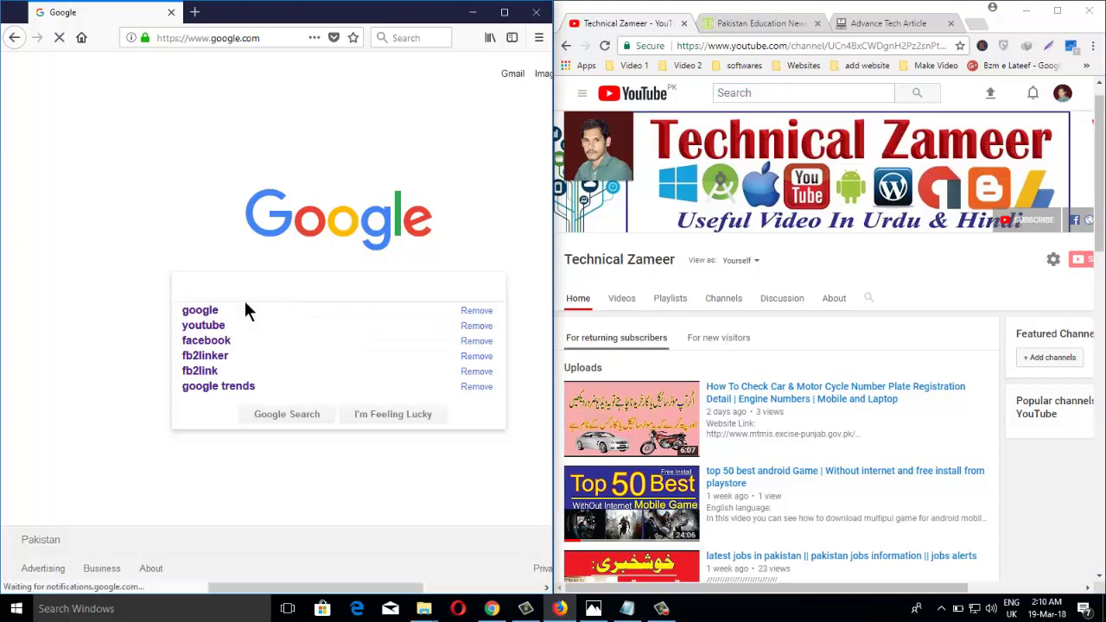
pyautogui.click(210, 326)
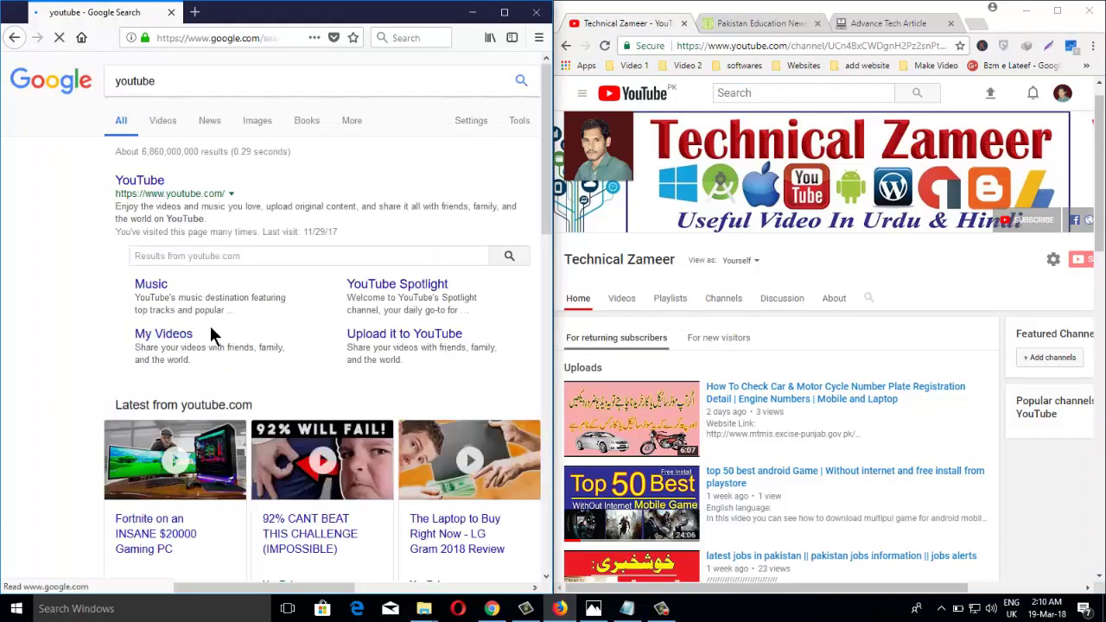
pyautogui.click(140, 181)
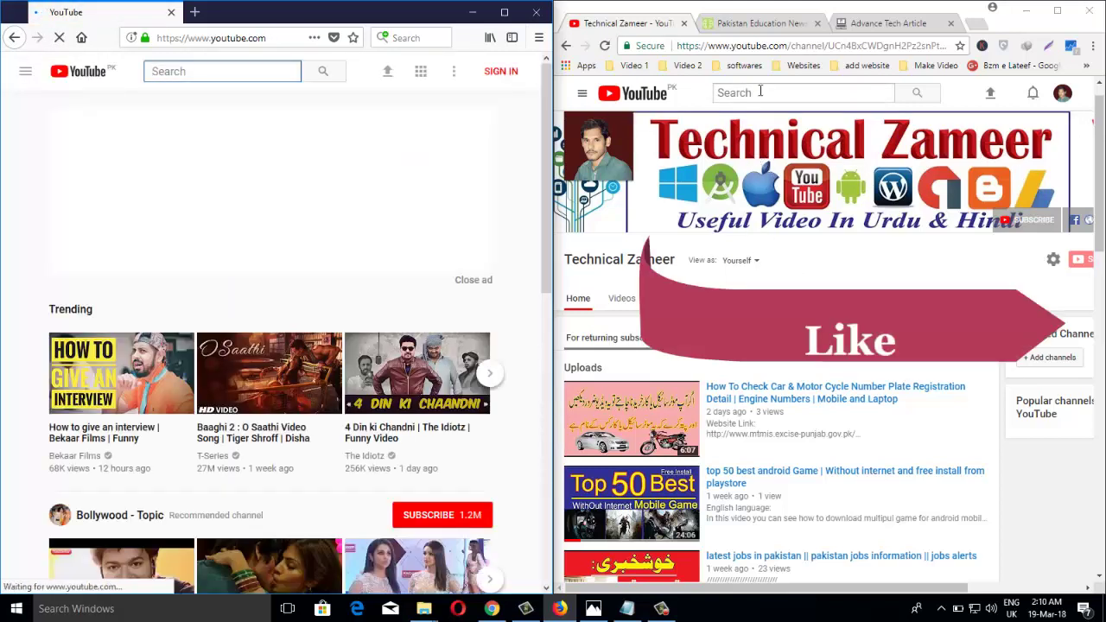
pyautogui.click(766, 96)
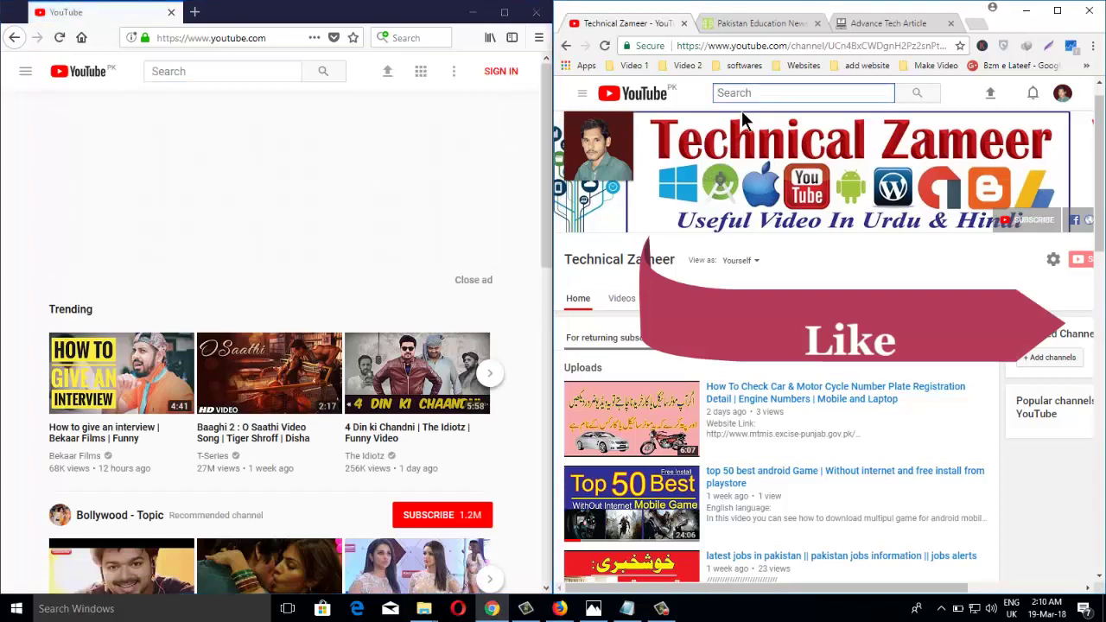
# - Search YouTube in Chrome for "Tec", and refine the search to the suggested query "technical zameer"
pyautogui.write('Tecn')
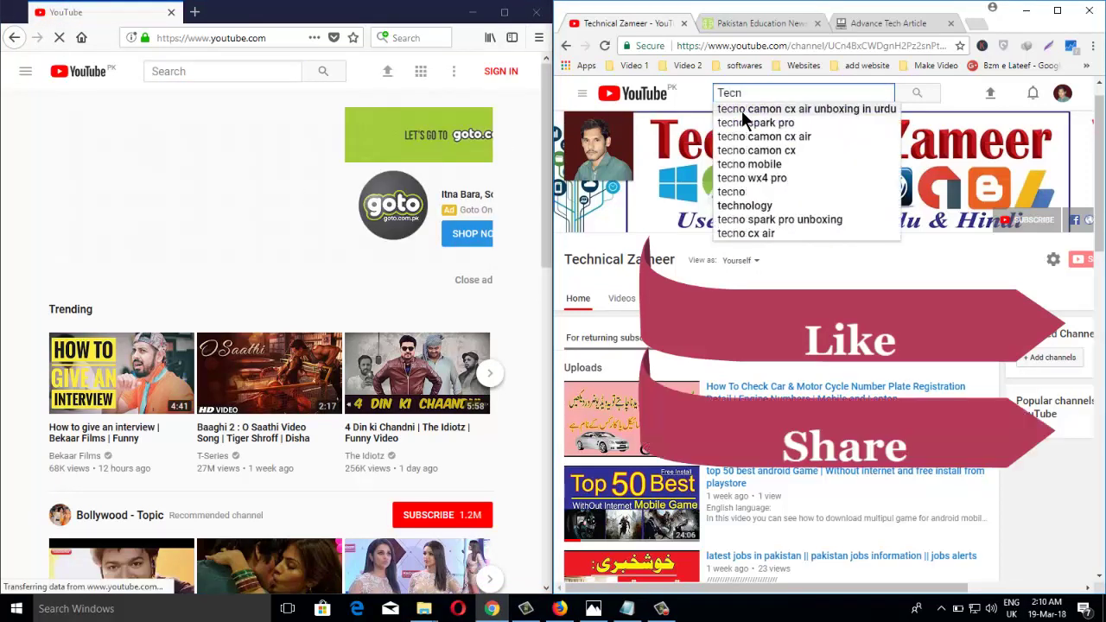
pyautogui.press('BackSpace')
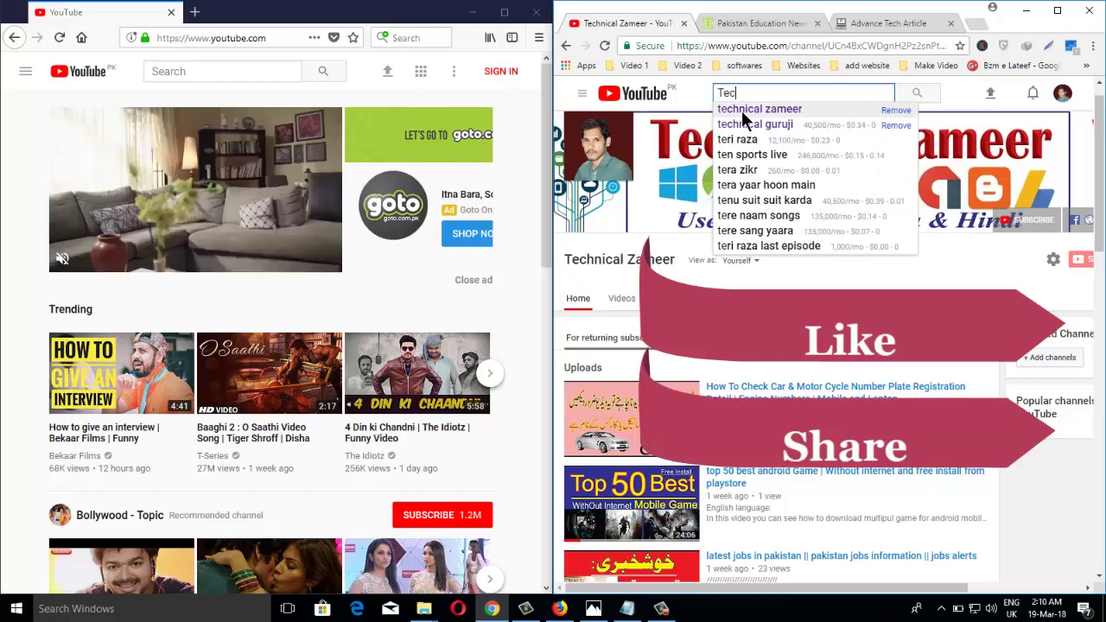
pyautogui.press('Return')
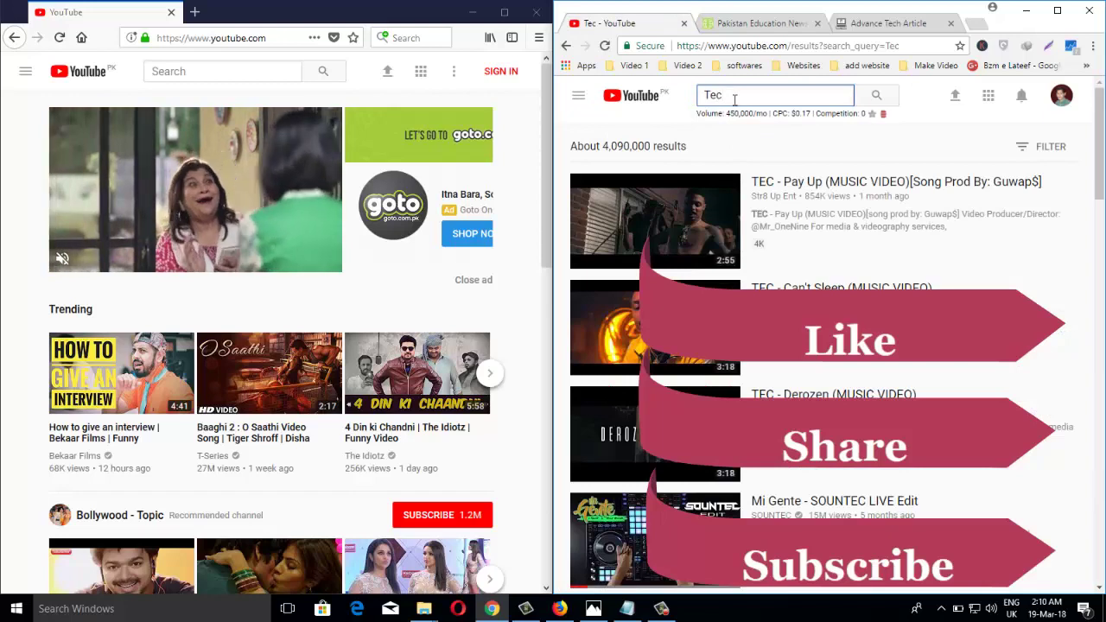
pyautogui.click(734, 98)
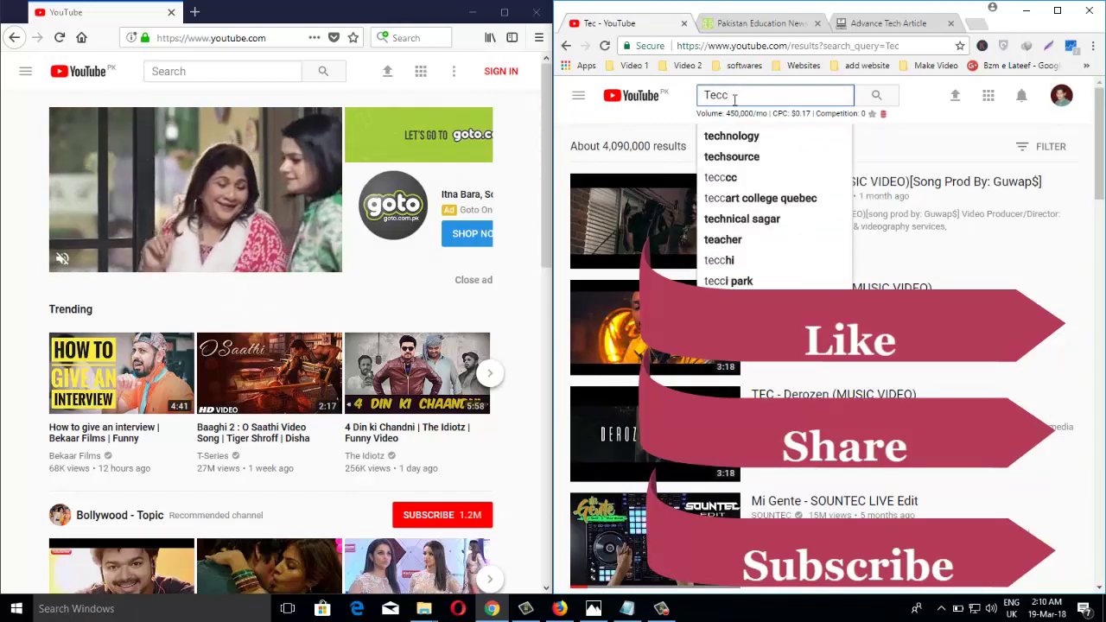
pyautogui.write('h')
pyautogui.press('Down')
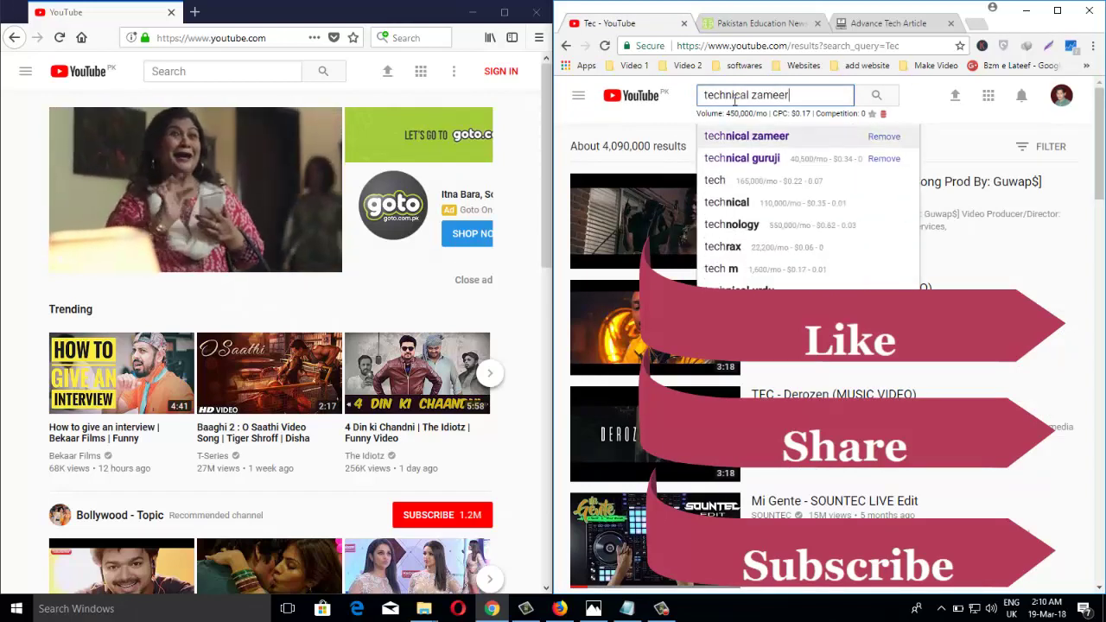
pyautogui.press('Return')
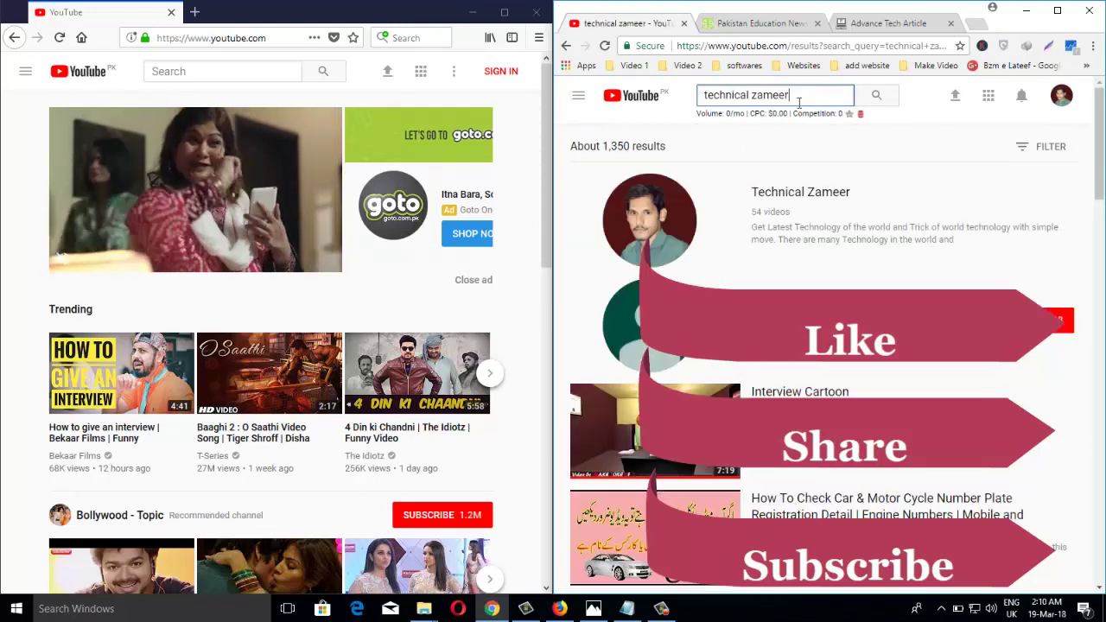
# - Copy the query "technical zameer" from Chrome's YouTube search box and run the same YouTube search in Firefox
pyautogui.moveTo(797, 98); pyautogui.dragTo(702, 102)
pyautogui.hotkey('ctrl', 'c')
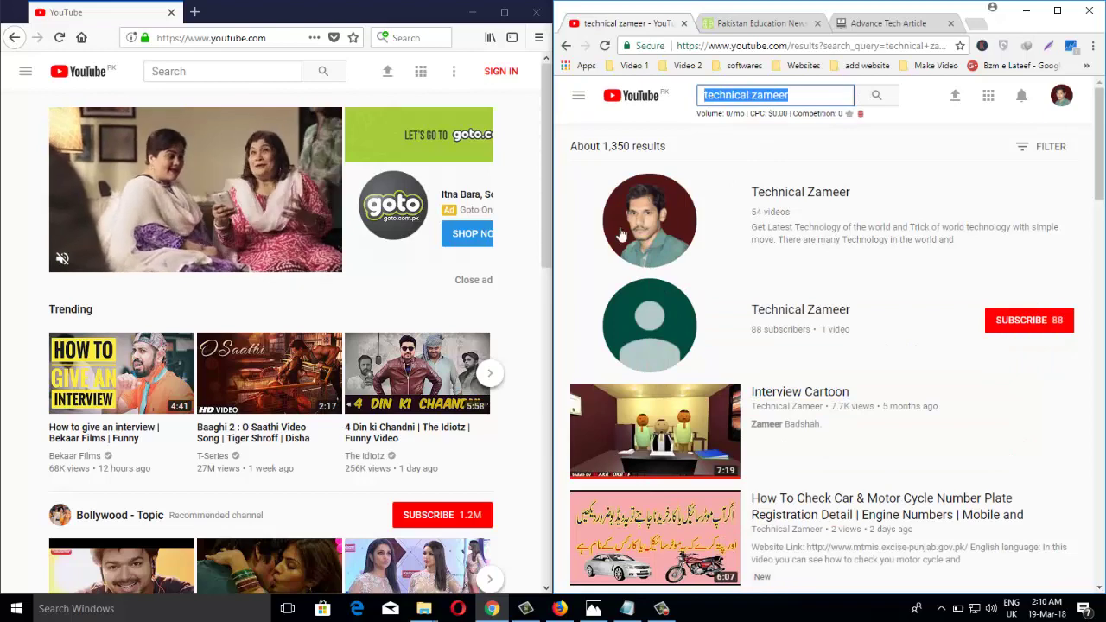
pyautogui.click(218, 72)
pyautogui.hotkey('ctrl', 'v')
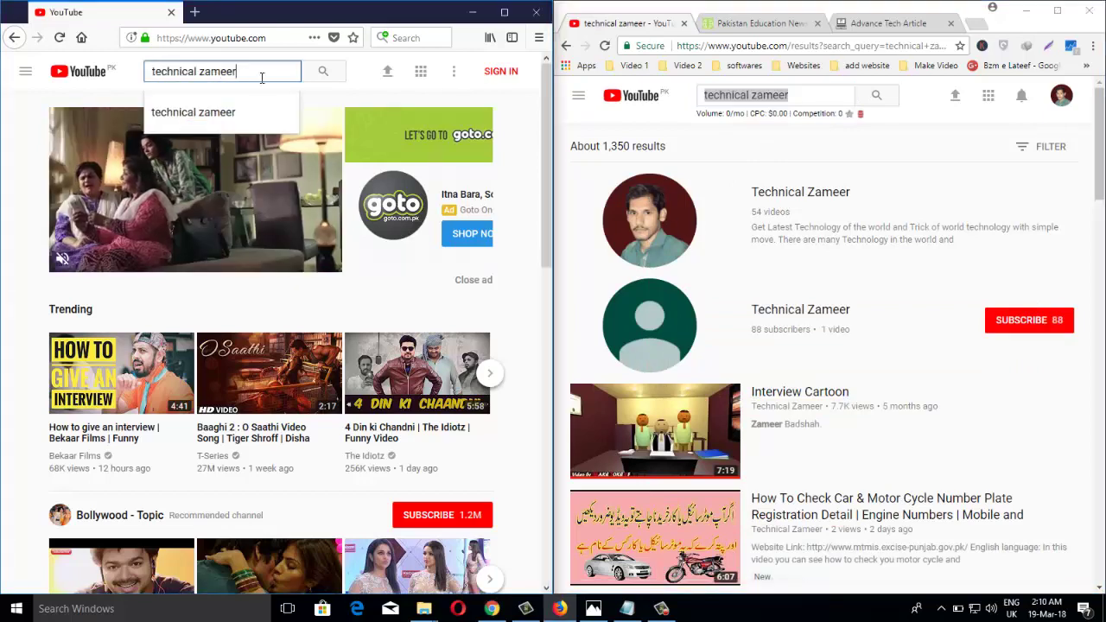
pyautogui.press('Return')
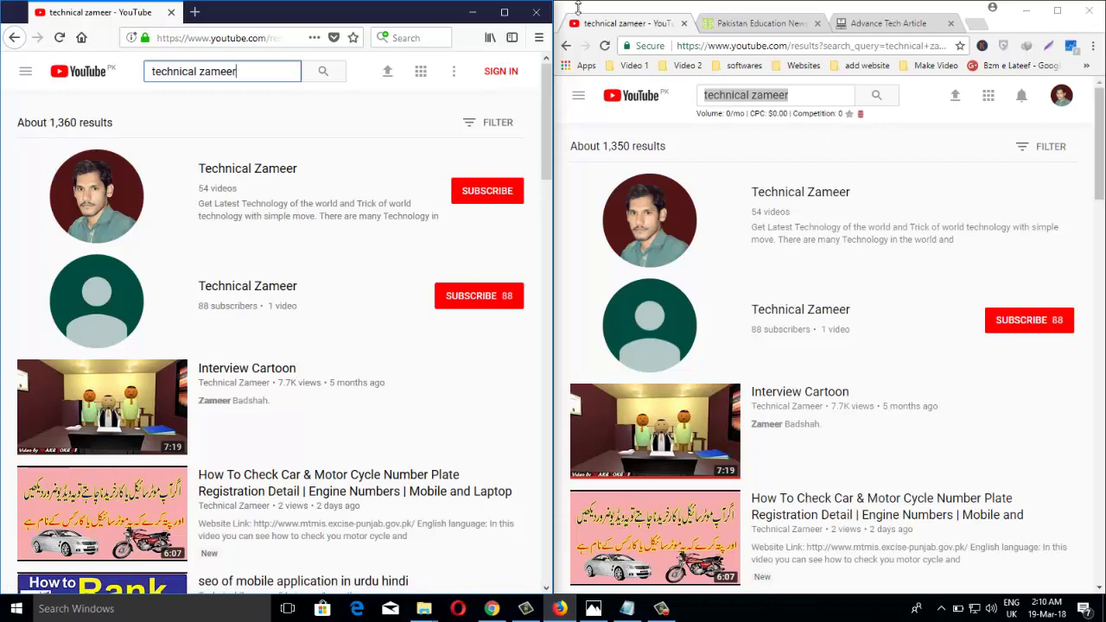
# - Close Firefox and fill the left half of the screen with the Notepad shortcut list beside Chrome
pyautogui.click(536, 12)
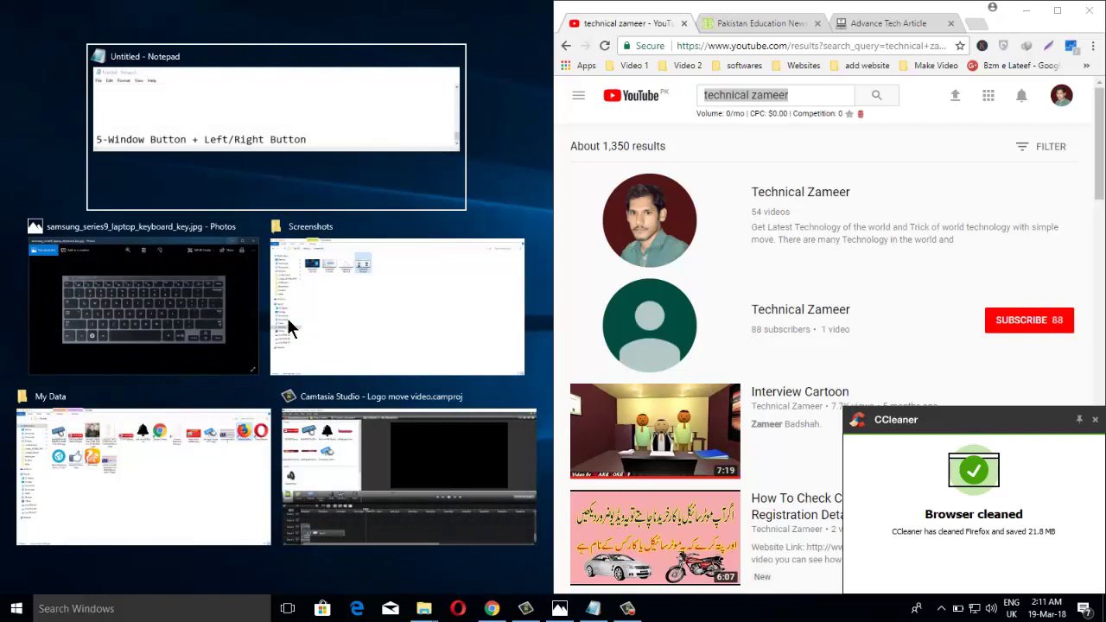
pyautogui.click(261, 106)
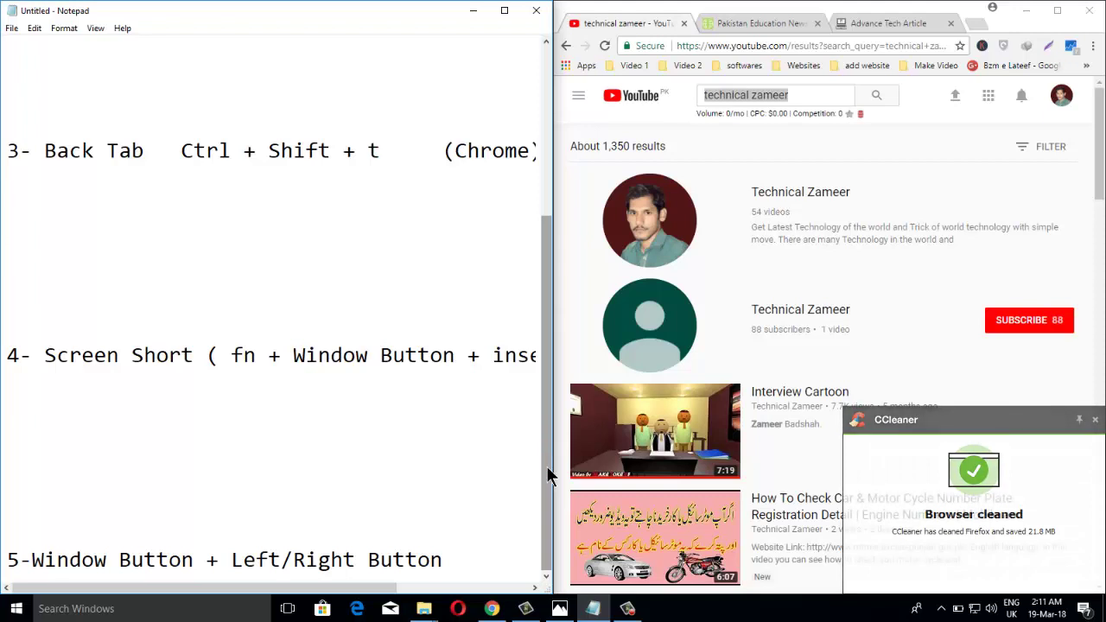
# - Review the Notepad shortcut list from entry 1 to entry 5, highlighting key combinations along the way
pyautogui.moveTo(546, 466); pyautogui.dragTo(546, 225)
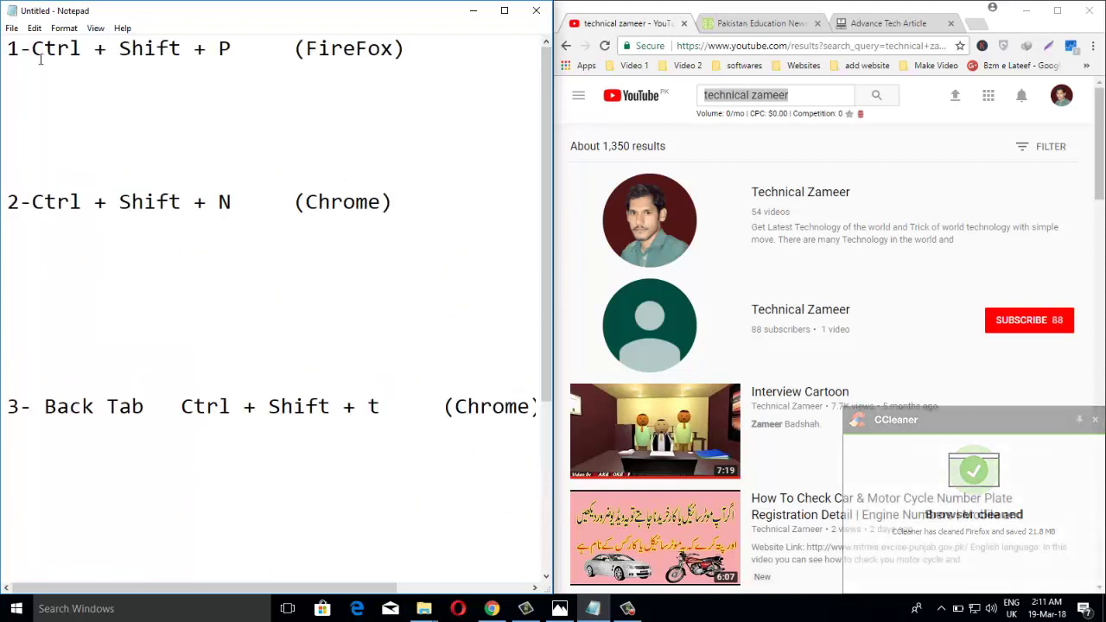
pyautogui.moveTo(9, 57); pyautogui.dragTo(423, 76)
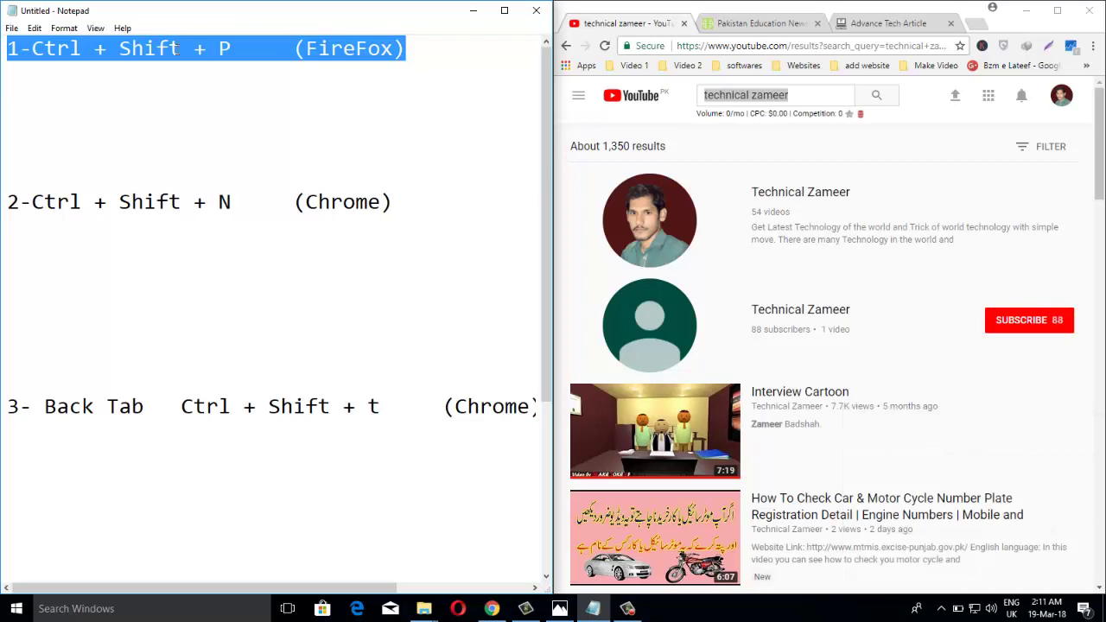
pyautogui.click(489, 135)
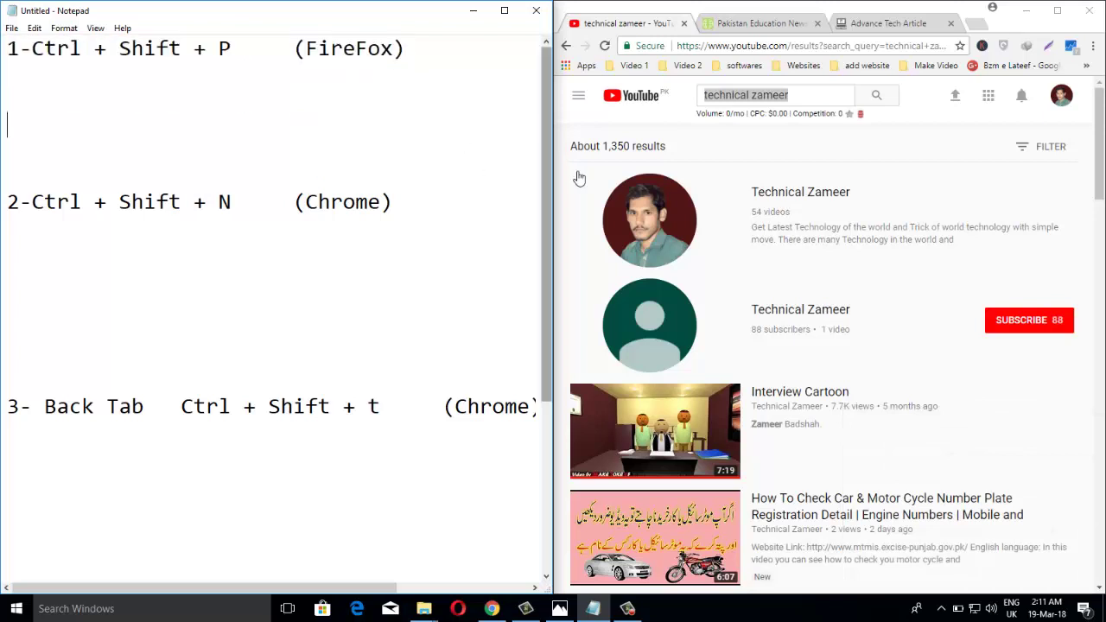
pyautogui.moveTo(545, 135); pyautogui.dragTo(544, 164)
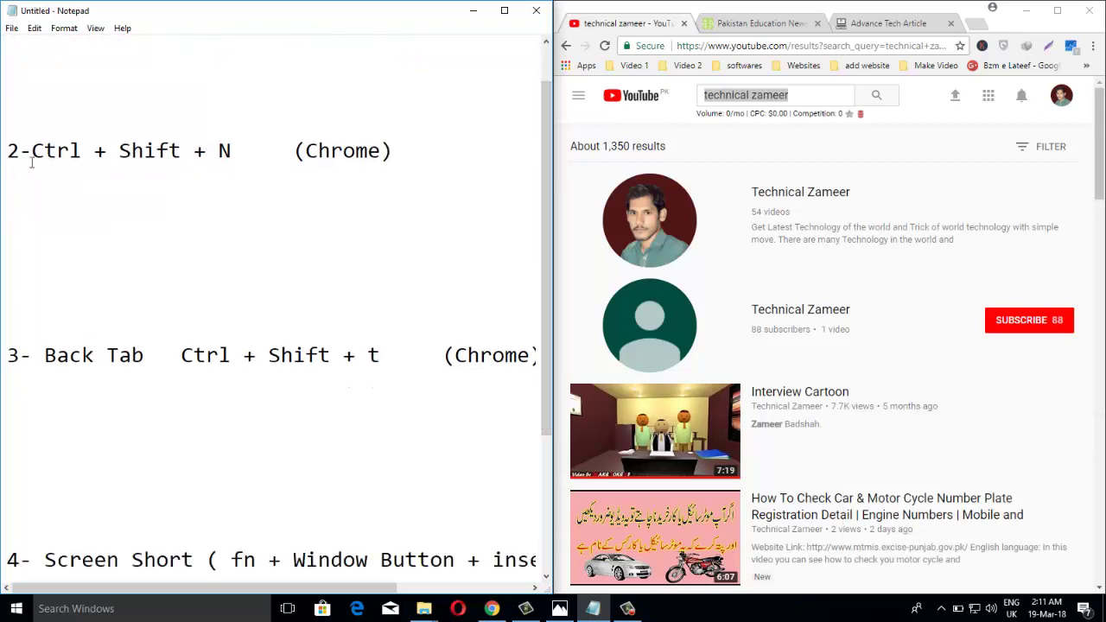
pyautogui.moveTo(31, 163); pyautogui.dragTo(291, 163)
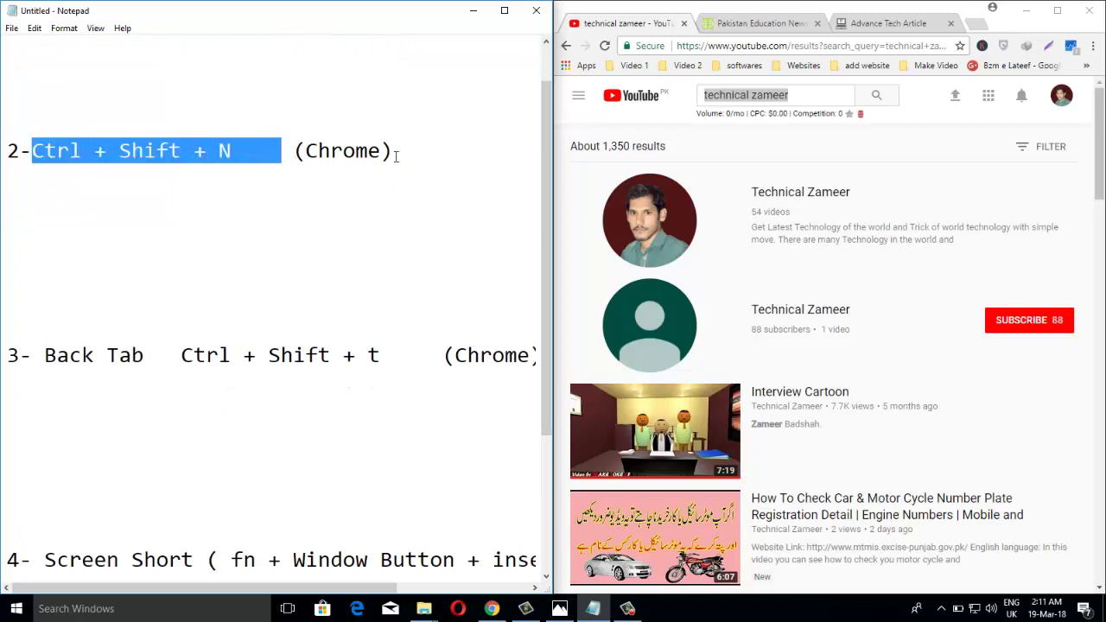
pyautogui.moveTo(545, 166); pyautogui.dragTo(547, 277)
pyautogui.moveTo(32, 205); pyautogui.dragTo(381, 205)
pyautogui.click(185, 205)
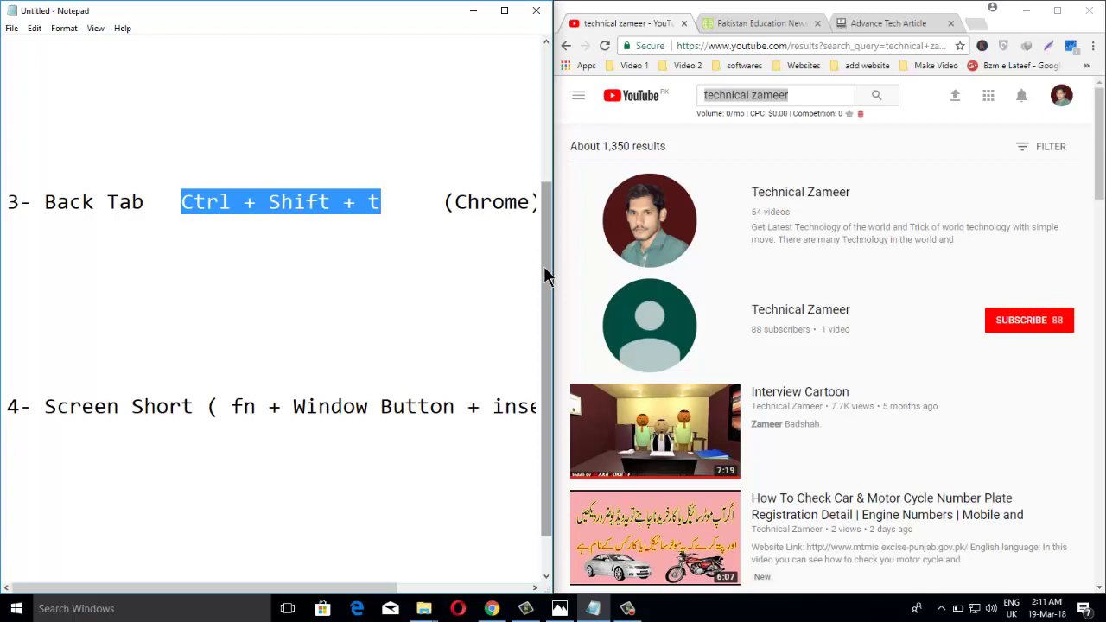
pyautogui.moveTo(544, 275); pyautogui.dragTo(545, 310)
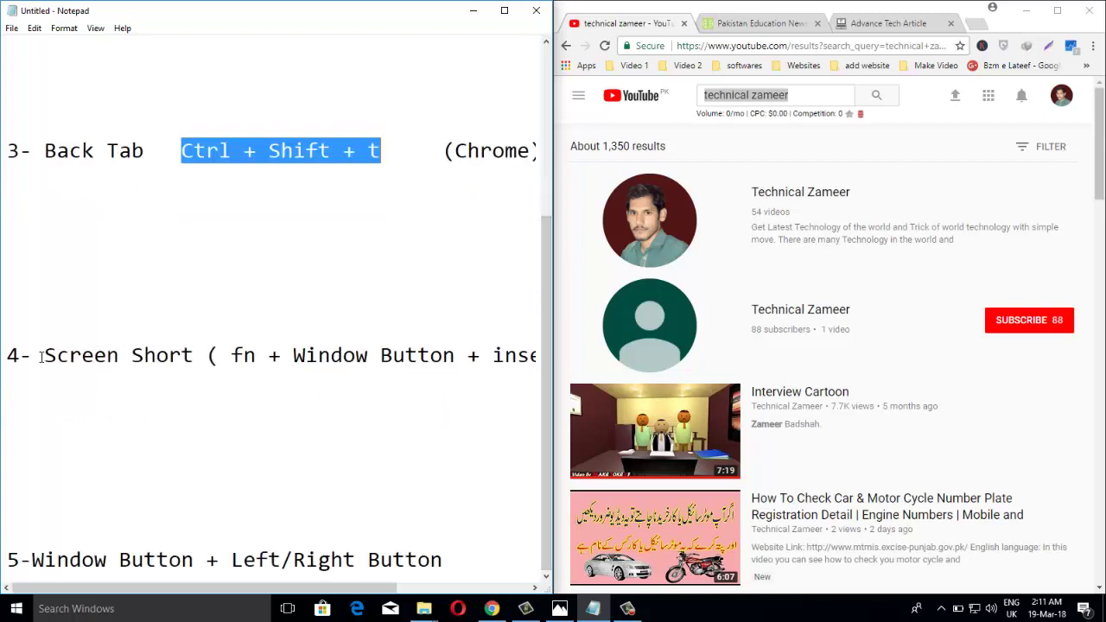
pyautogui.moveTo(232, 357); pyautogui.dragTo(527, 366)
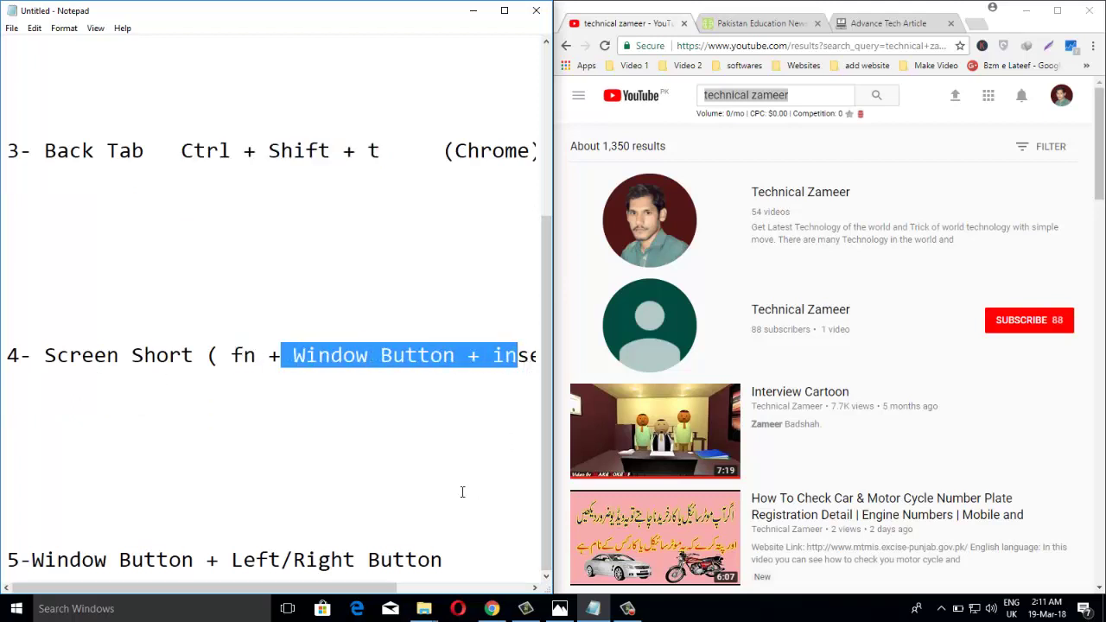
pyautogui.click(33, 562)
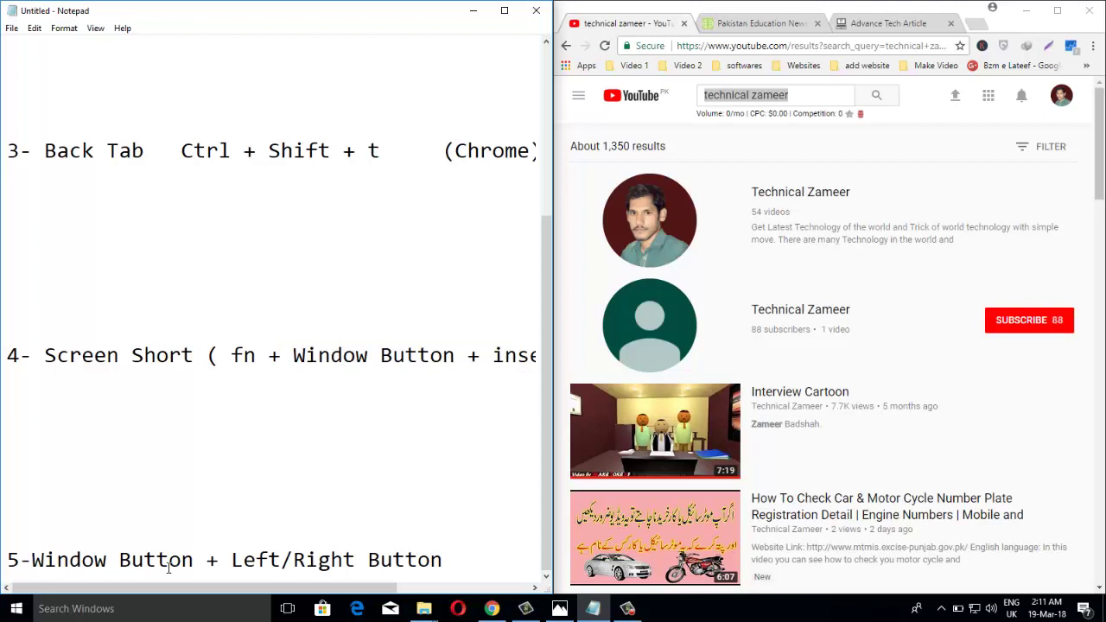